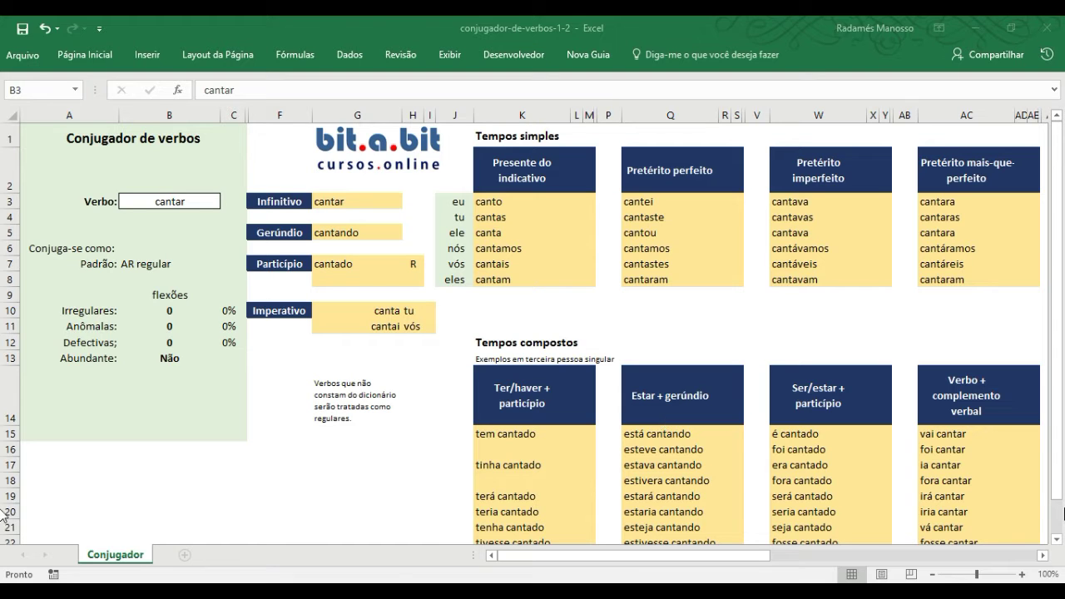
Step: Review the simple and compound tense tables for the verb cantar across the whole conjugator sheet
{"action": "left_click_drag", "start_coordinate": [1044, 558], "coordinate": [1043, 556]}
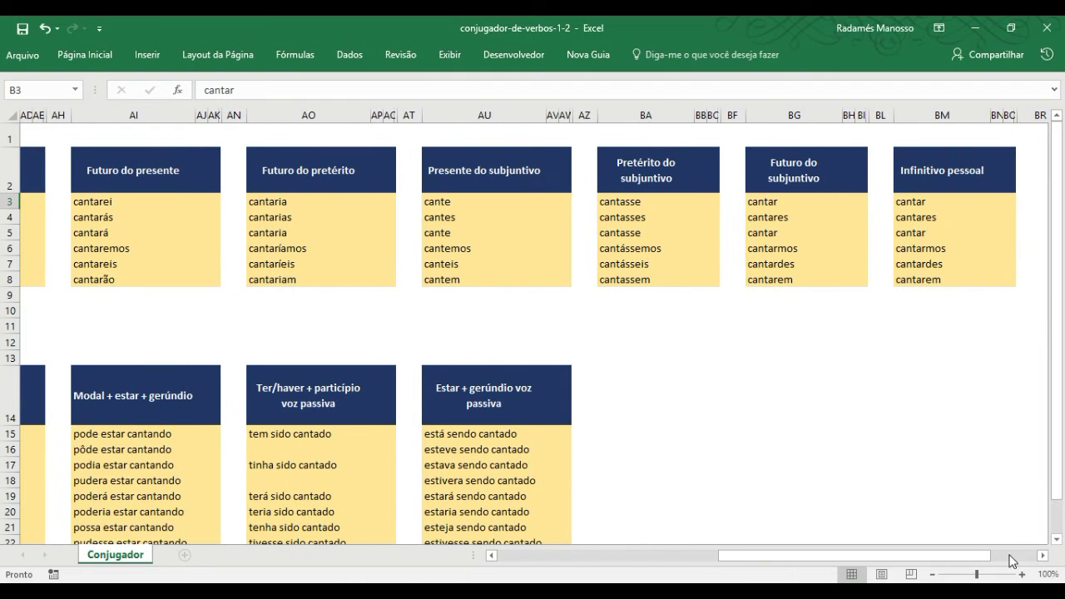
{"action": "left_click_drag", "start_coordinate": [958, 557], "coordinate": [851, 571]}
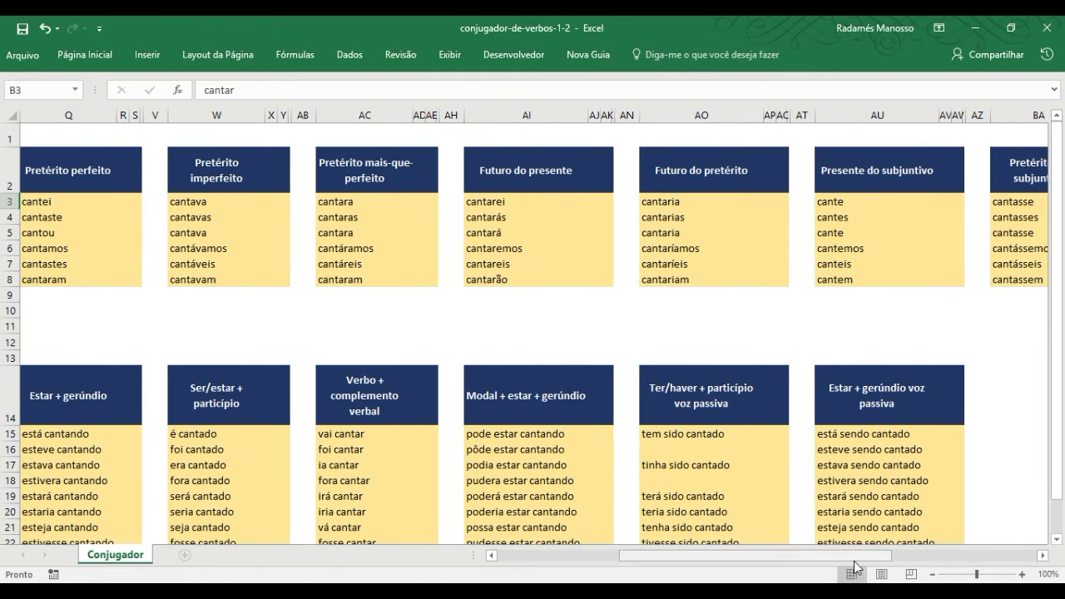
{"action": "scroll", "coordinate": [643, 486], "scroll_direction": "down", "scroll_amount": 1}
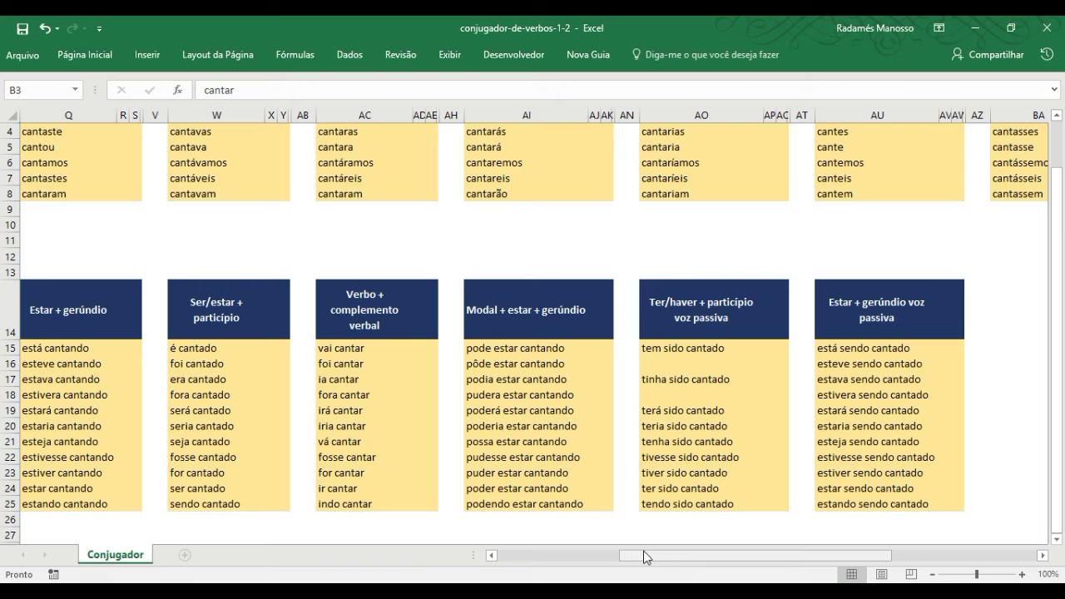
{"action": "left_click_drag", "start_coordinate": [642, 558], "coordinate": [520, 566]}
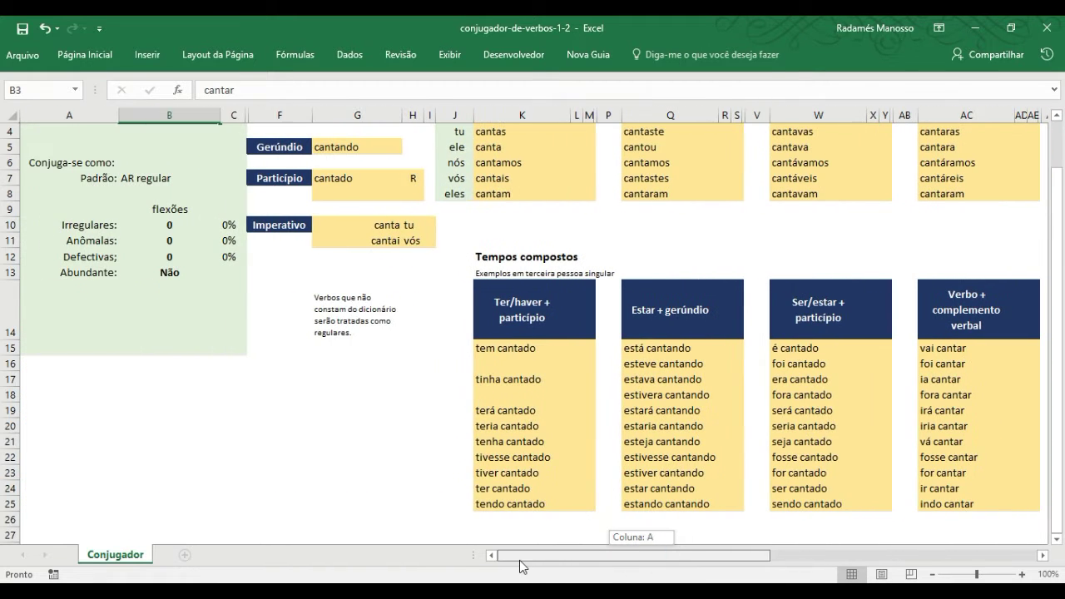
{"action": "scroll", "coordinate": [483, 458], "scroll_direction": "up", "scroll_amount": 1}
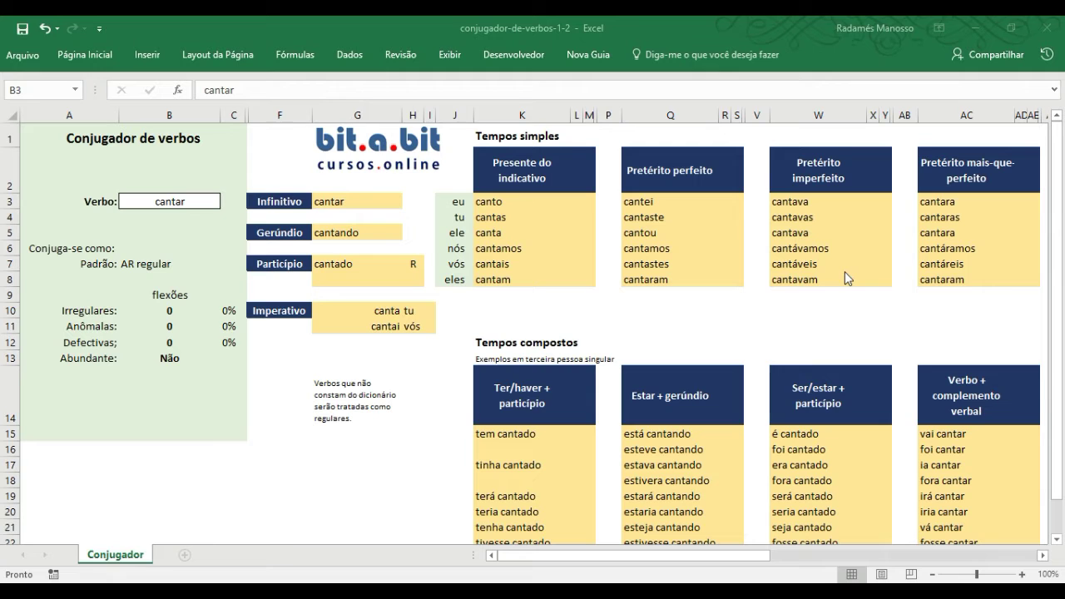
Step: Conjugate the verb "ser" and check its number of irregular and anomalous inflections
{"action": "left_click", "coordinate": [170, 200]}
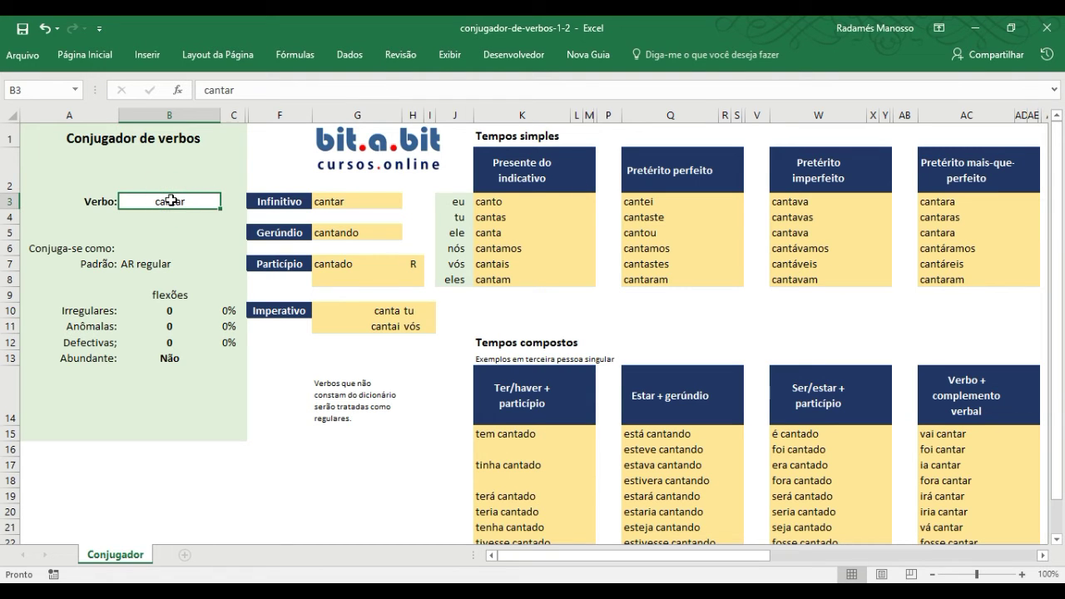
{"action": "type", "text": "ser"}
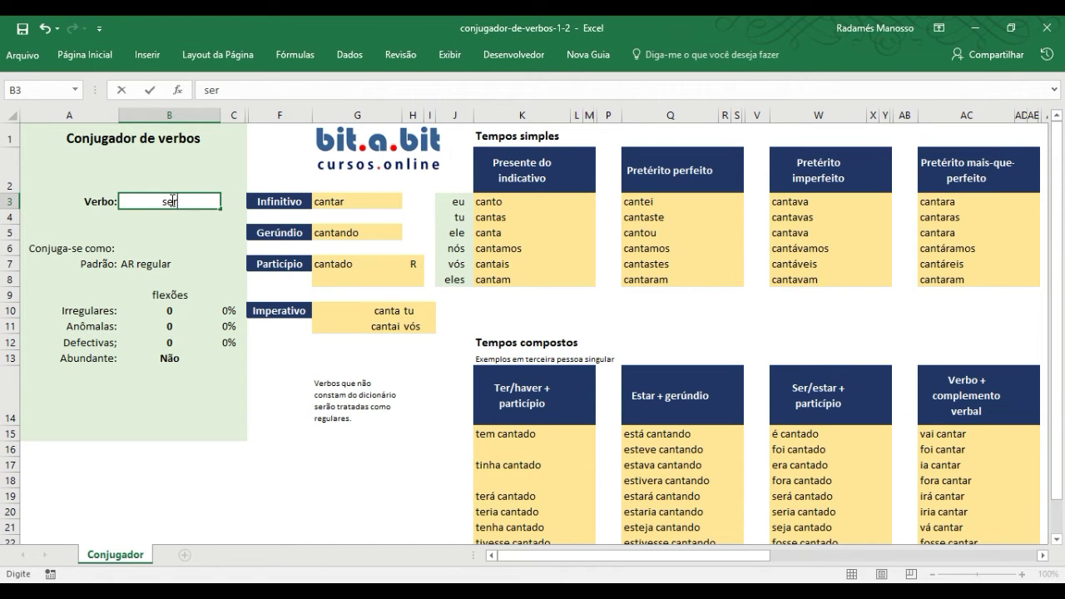
{"action": "key", "text": "Return"}
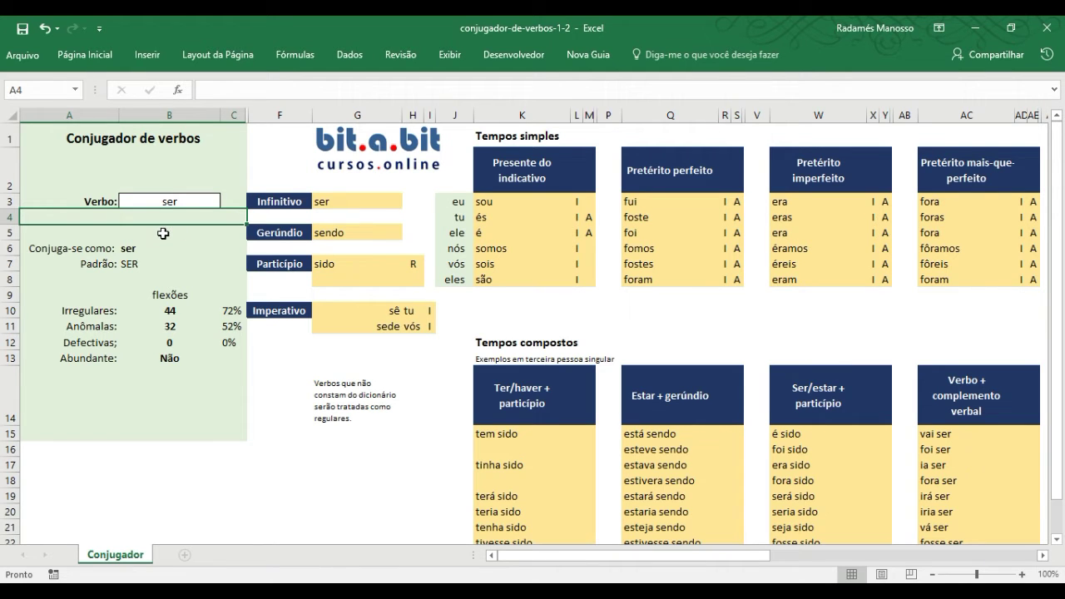
{"action": "left_click", "coordinate": [163, 312]}
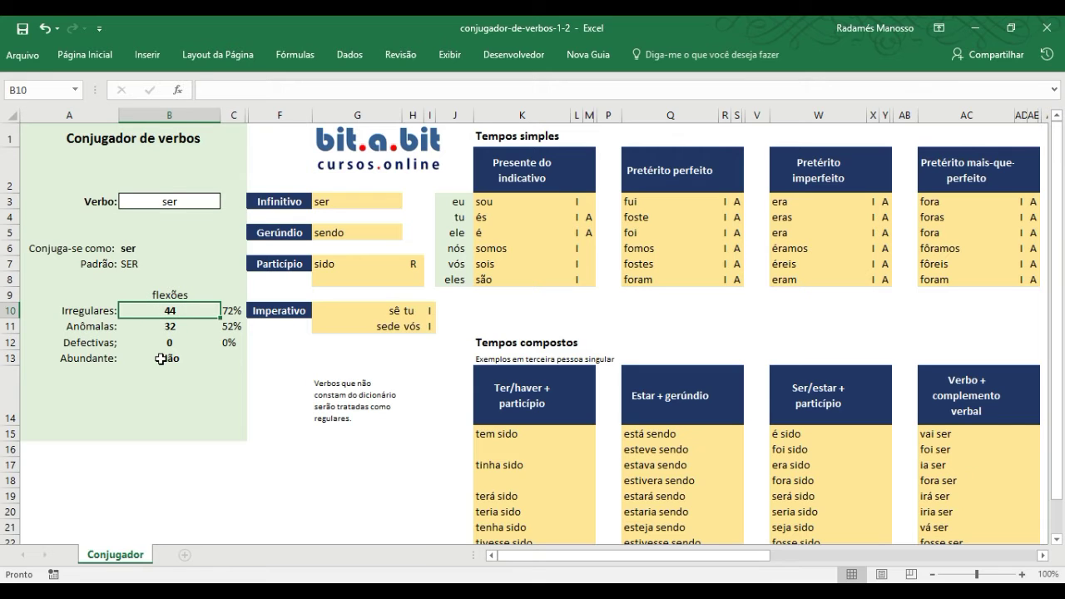
{"action": "left_click", "coordinate": [148, 330]}
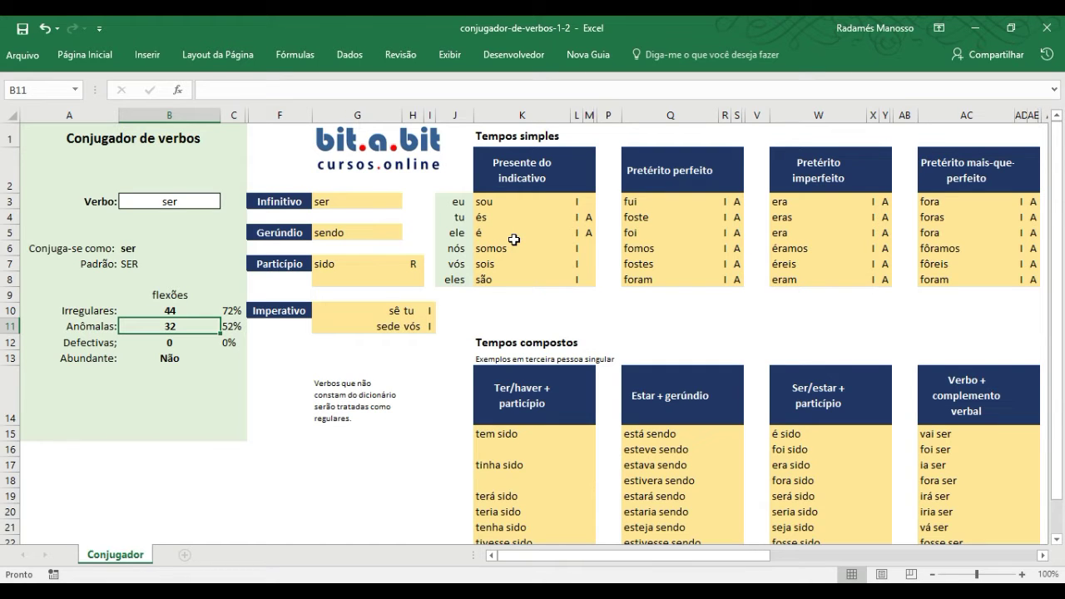
Step: Conjugate the verb "garoar" and check its "ele" forms in the present, perfect, imperfect and pluperfect indicative
{"action": "left_click", "coordinate": [173, 203]}
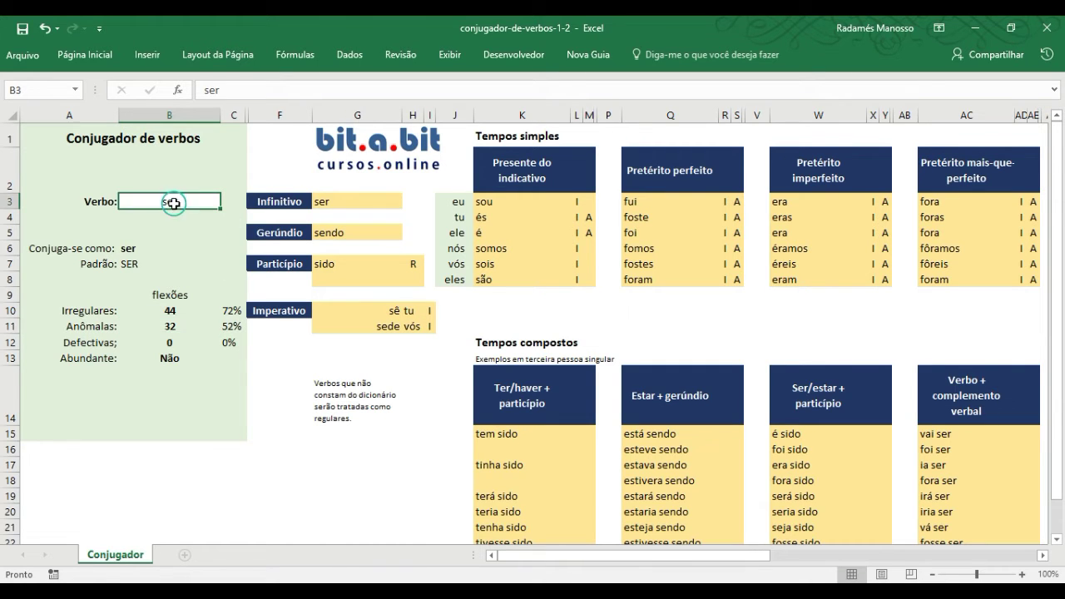
{"action": "type", "text": "gar"}
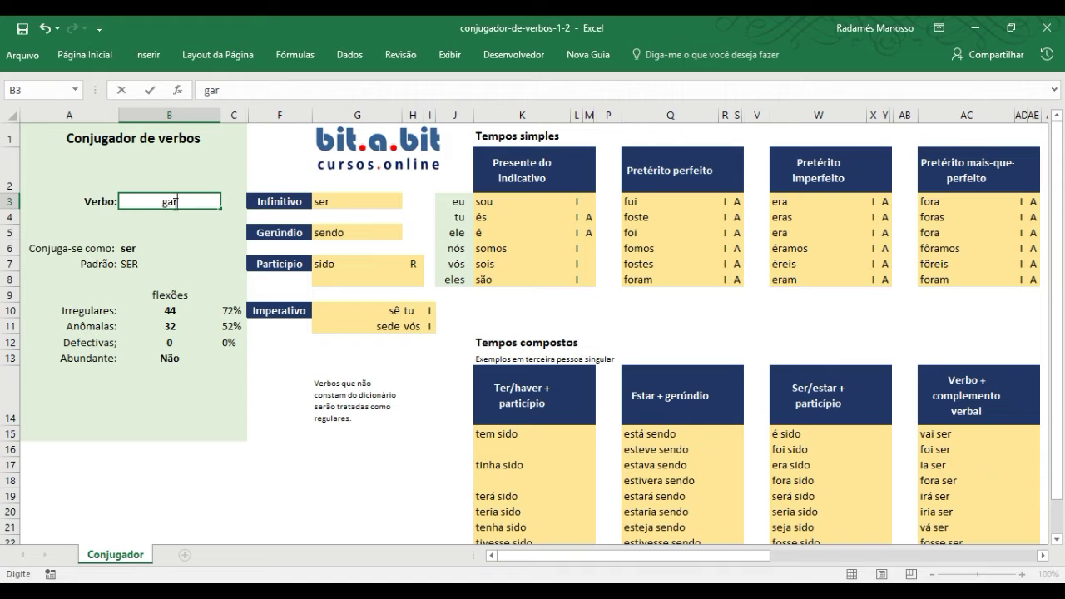
{"action": "type", "text": "oar"}
{"action": "key", "text": "Return"}
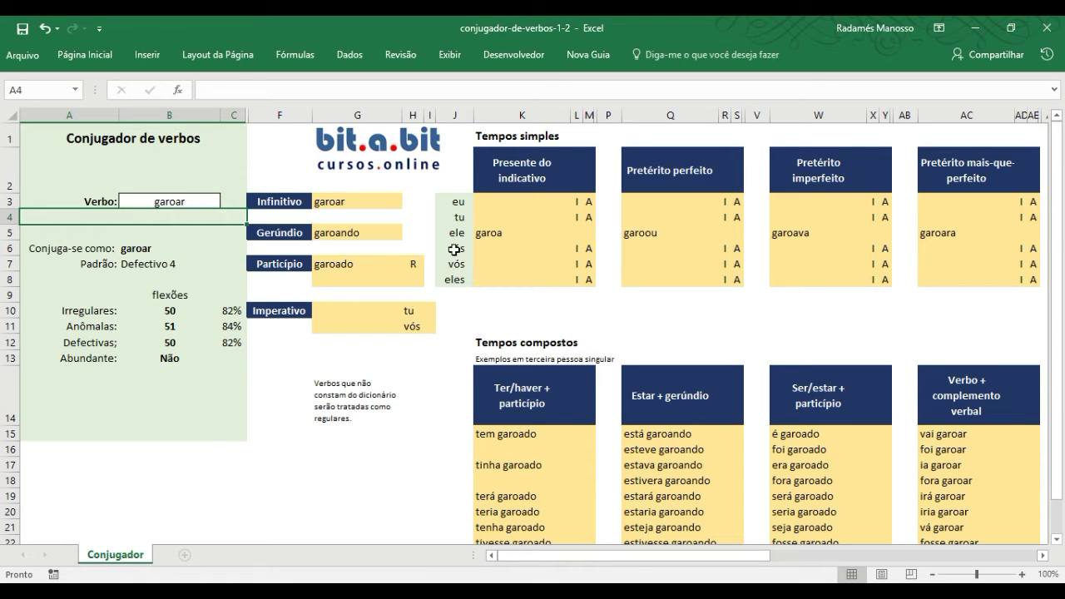
{"action": "left_click", "coordinate": [513, 234]}
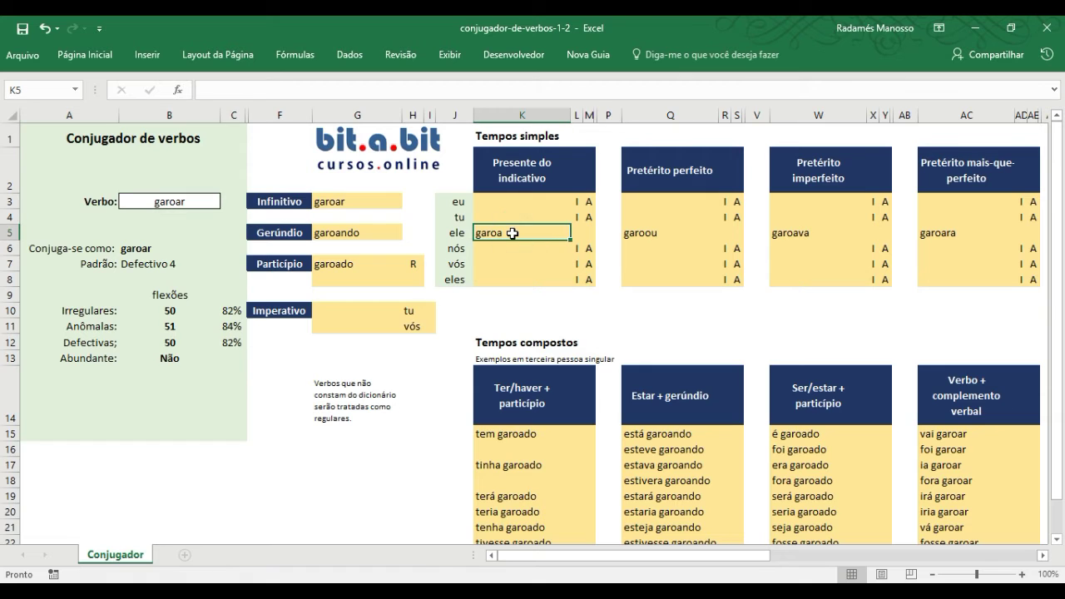
{"action": "left_click", "coordinate": [643, 235]}
{"action": "left_click", "coordinate": [792, 235]}
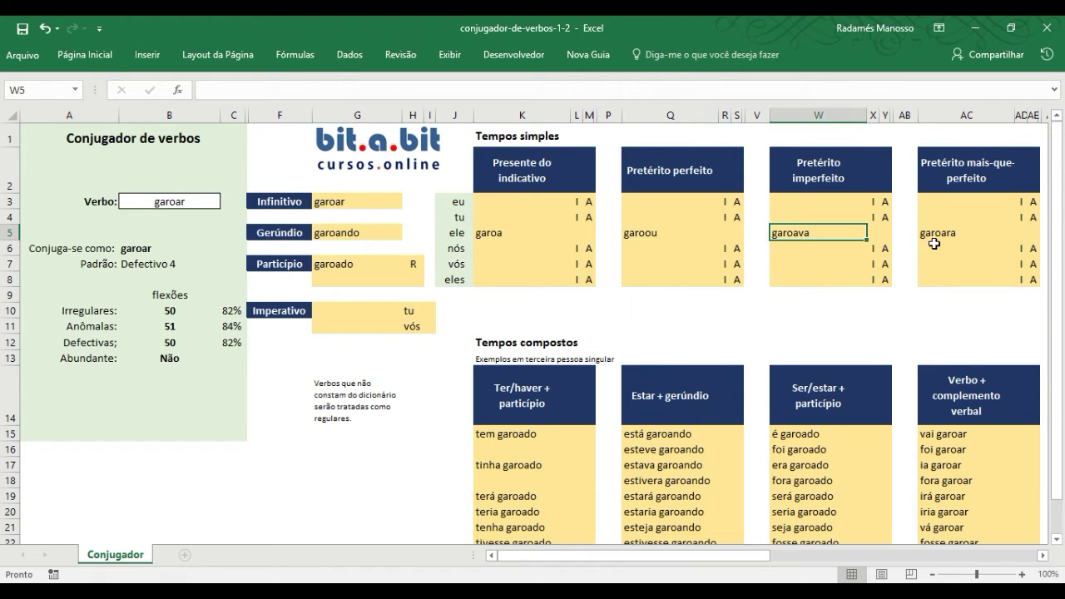
{"action": "left_click", "coordinate": [933, 241]}
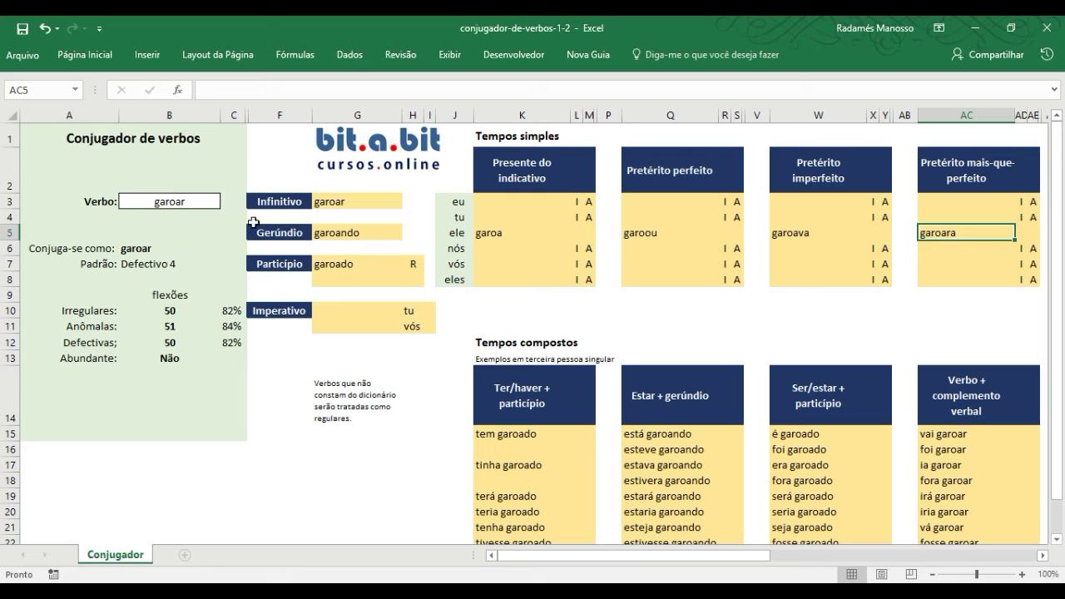
Step: Conjugate the verb "aceitar" and check its regular and irregular participles
{"action": "left_click", "coordinate": [166, 202]}
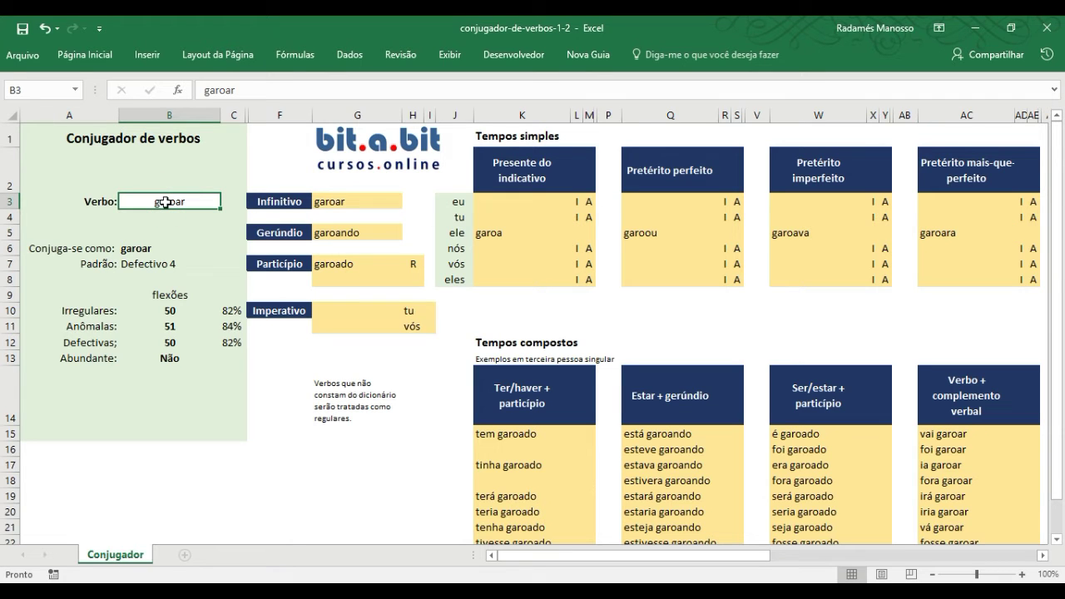
{"action": "type", "text": "aceitar"}
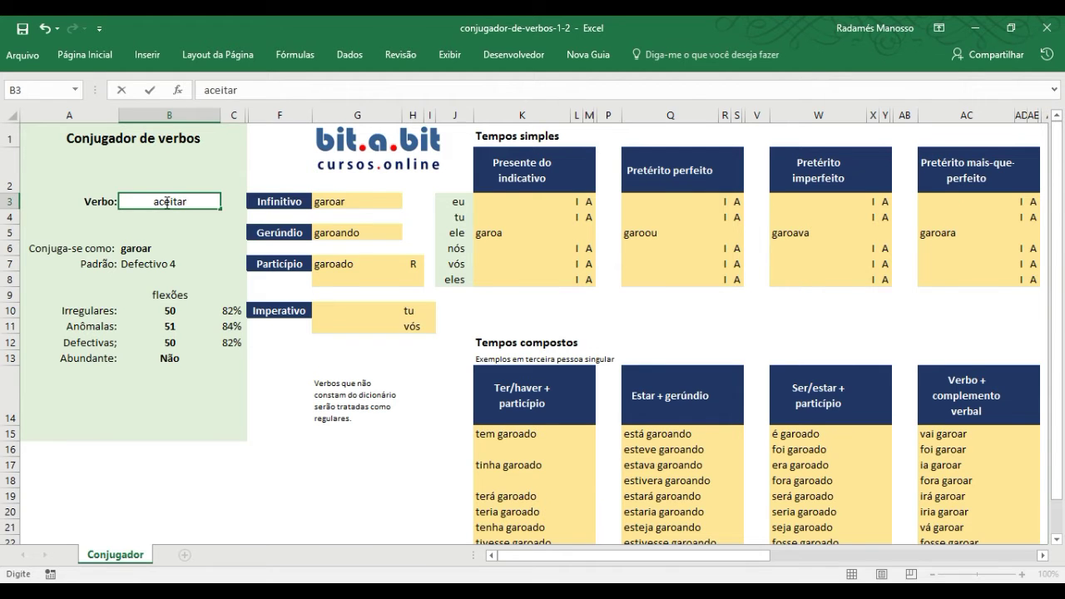
{"action": "key", "text": "Return"}
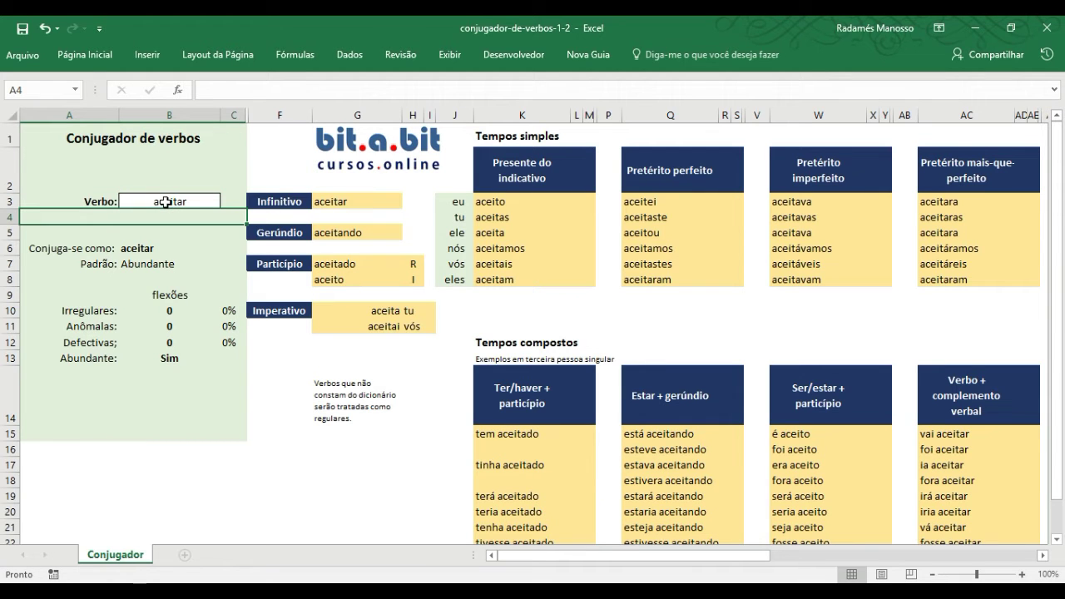
{"action": "left_click", "coordinate": [356, 267]}
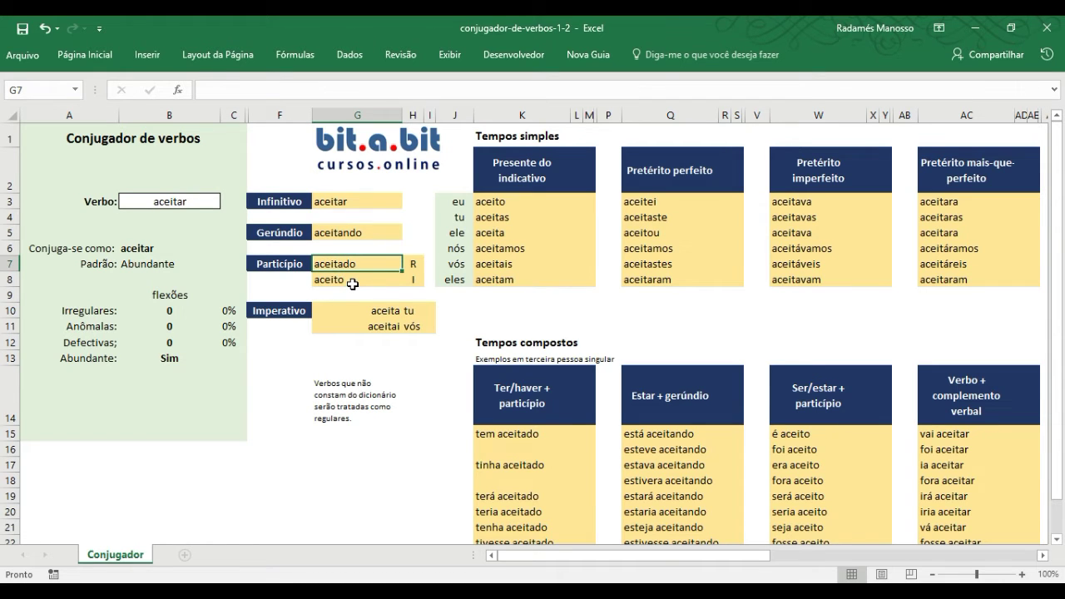
{"action": "left_click", "coordinate": [353, 284]}
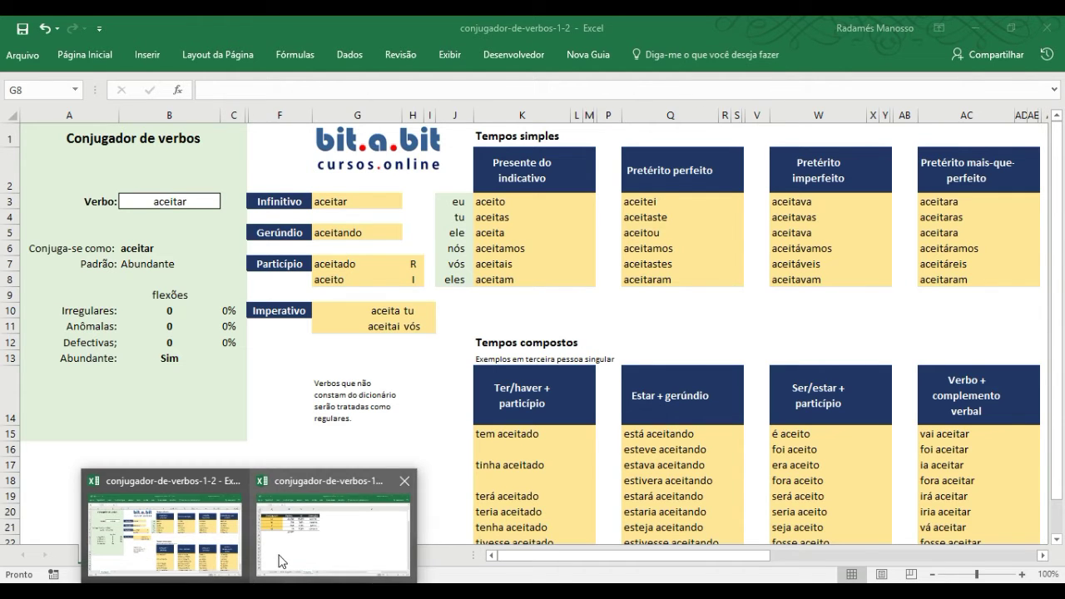
Step: Switch to the conjugador-de-verbos-1-1 workbook and examine the statistics for the ar, er, ir and or conjugations
{"action": "left_click", "coordinate": [281, 559]}
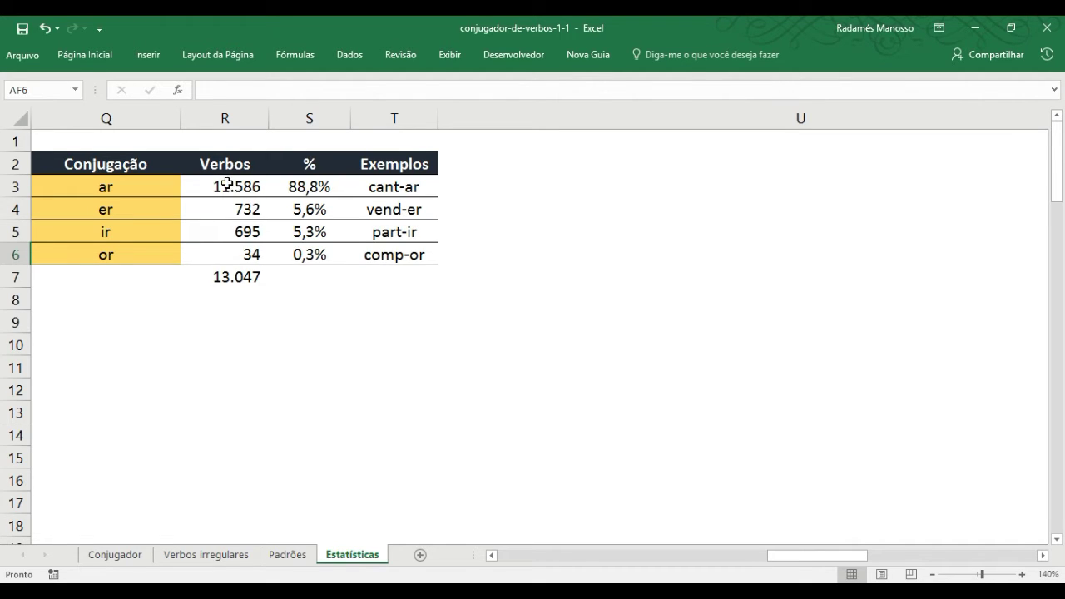
{"action": "left_click", "coordinate": [148, 193]}
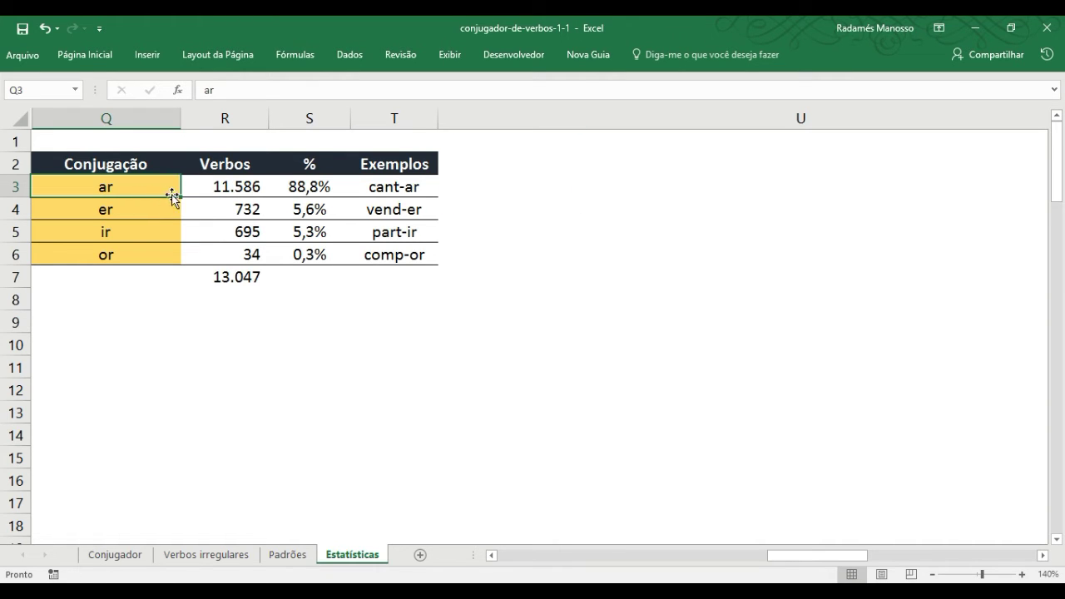
{"action": "left_click", "coordinate": [208, 190]}
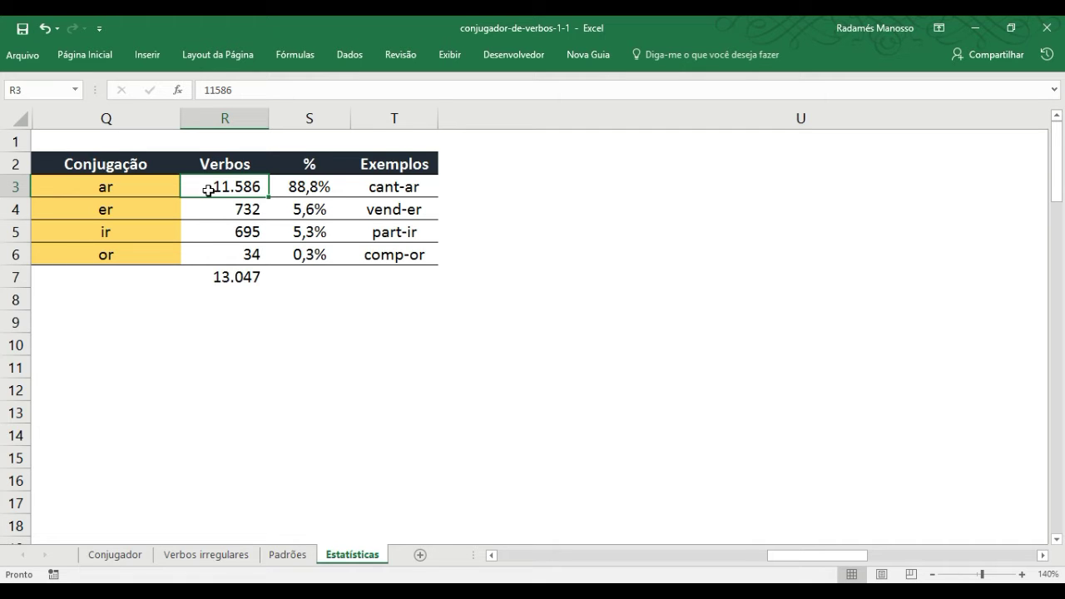
{"action": "left_click", "coordinate": [141, 212]}
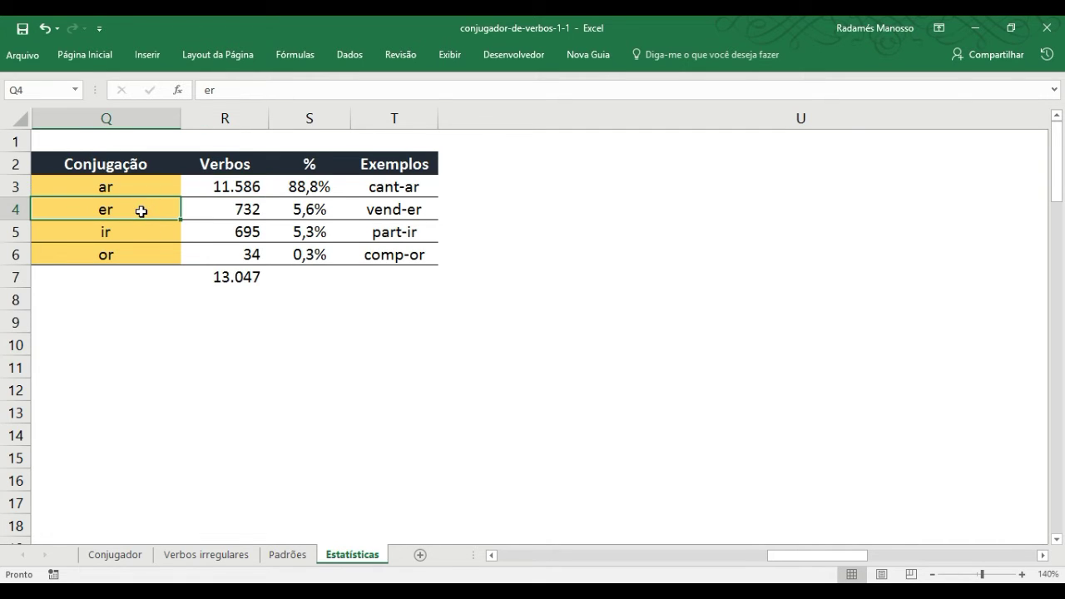
{"action": "left_click", "coordinate": [135, 233]}
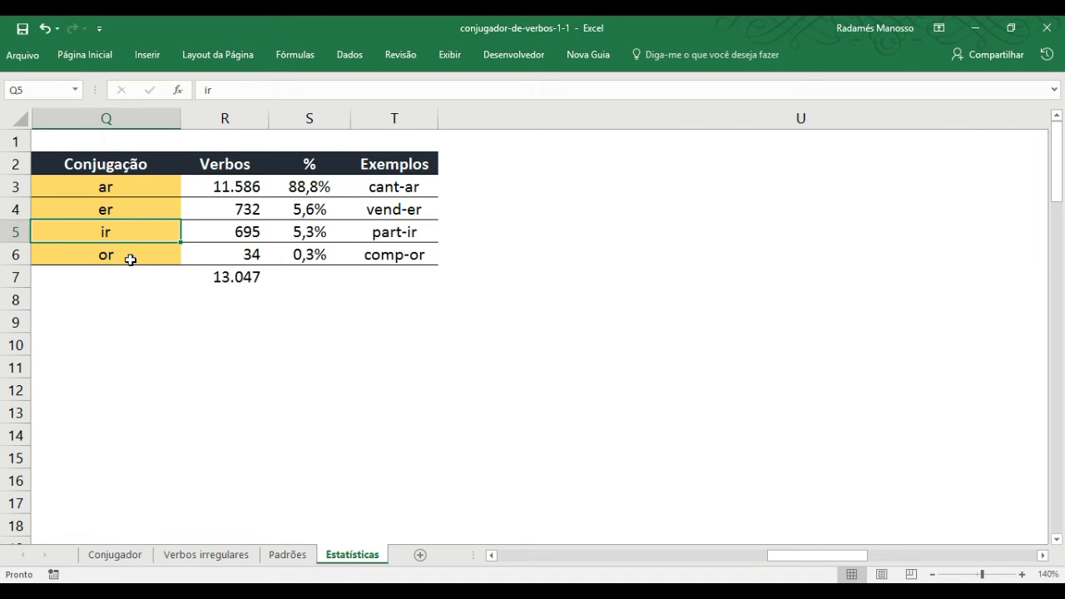
{"action": "left_click", "coordinate": [130, 259]}
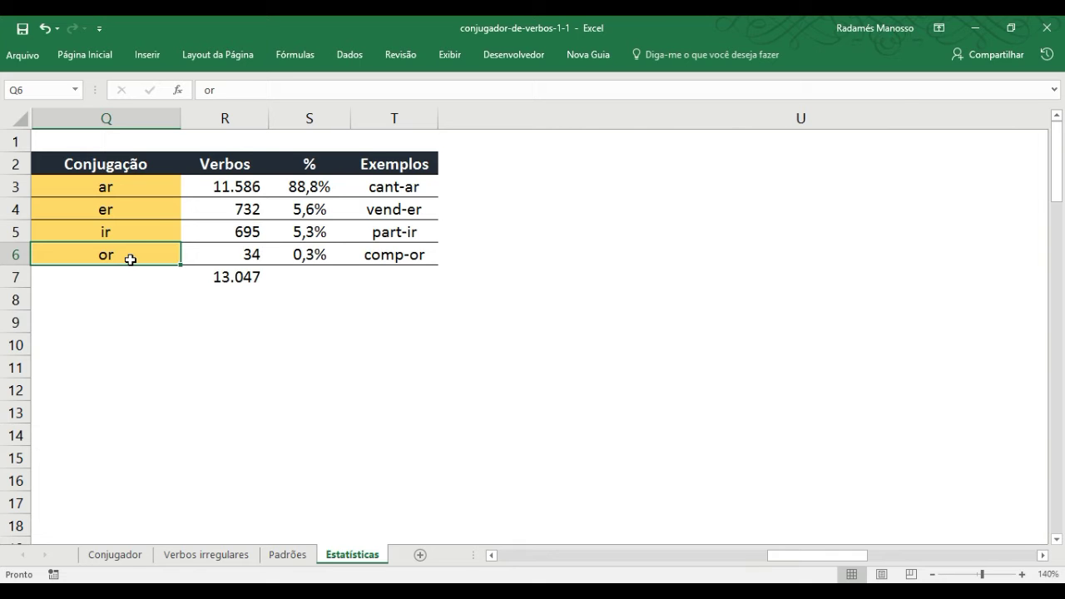
Step: Examine the statistics table of normal, defective, abundant and irregular-imperative verbs, including the number of inflections of normal verbs
{"action": "left_click", "coordinate": [1043, 556]}
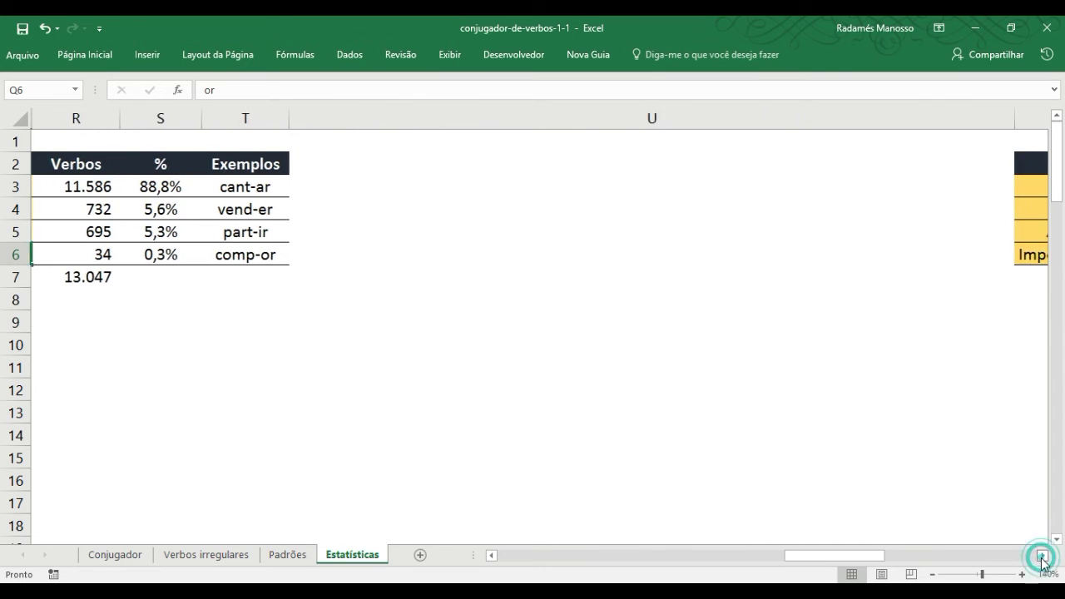
{"action": "left_click", "coordinate": [1042, 556]}
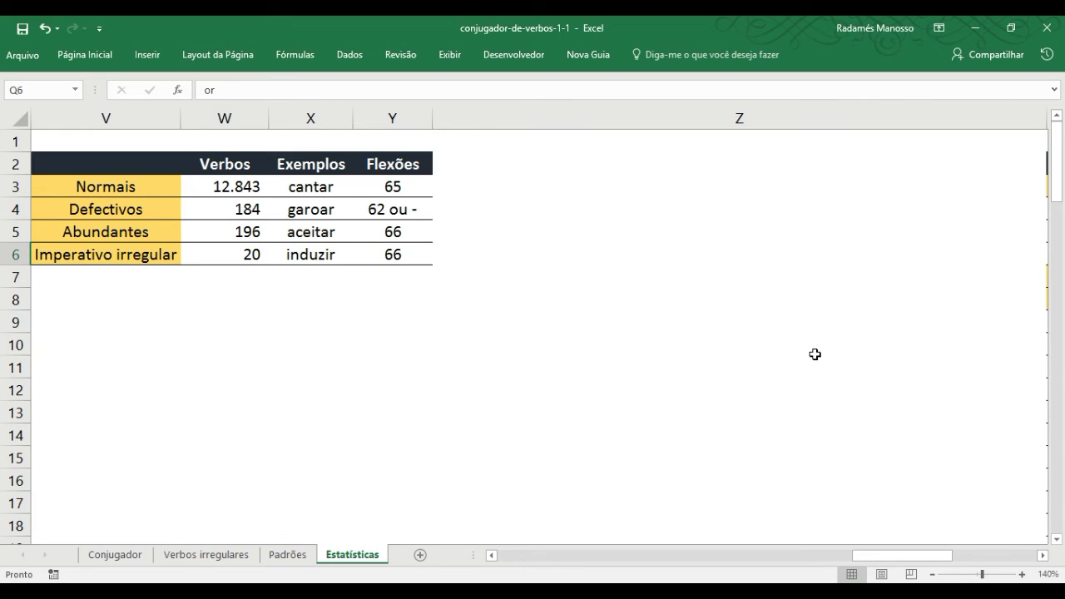
{"action": "left_click", "coordinate": [395, 185]}
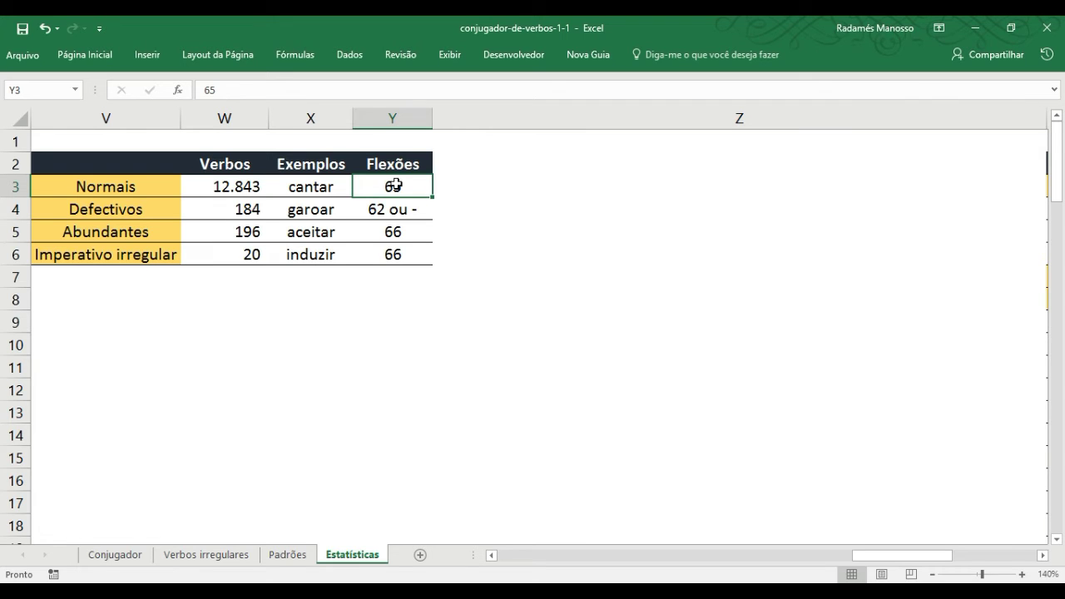
{"action": "left_click", "coordinate": [223, 217]}
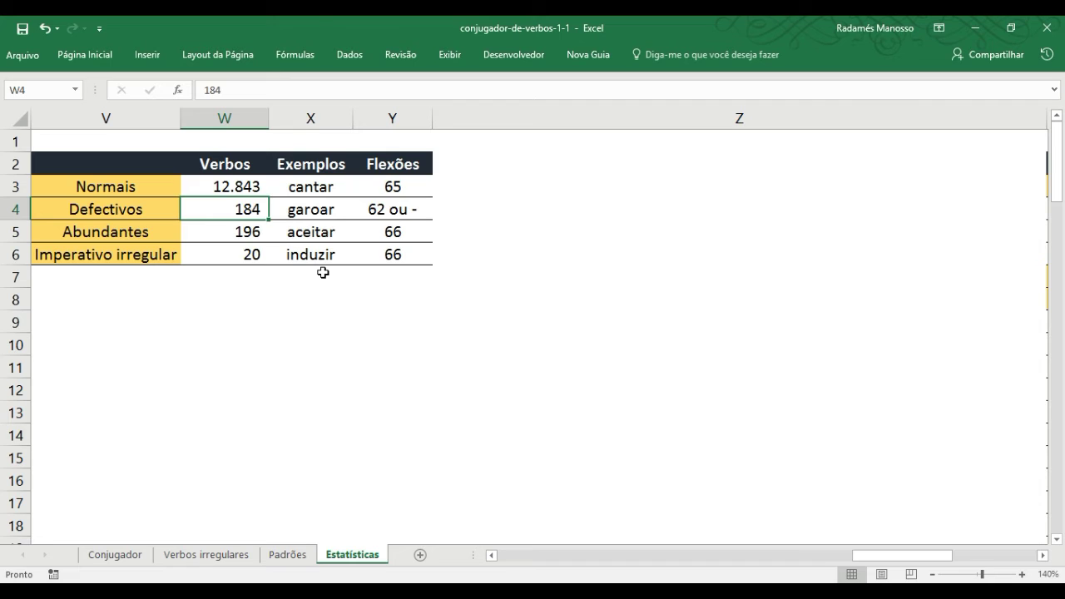
{"action": "left_click", "coordinate": [235, 233]}
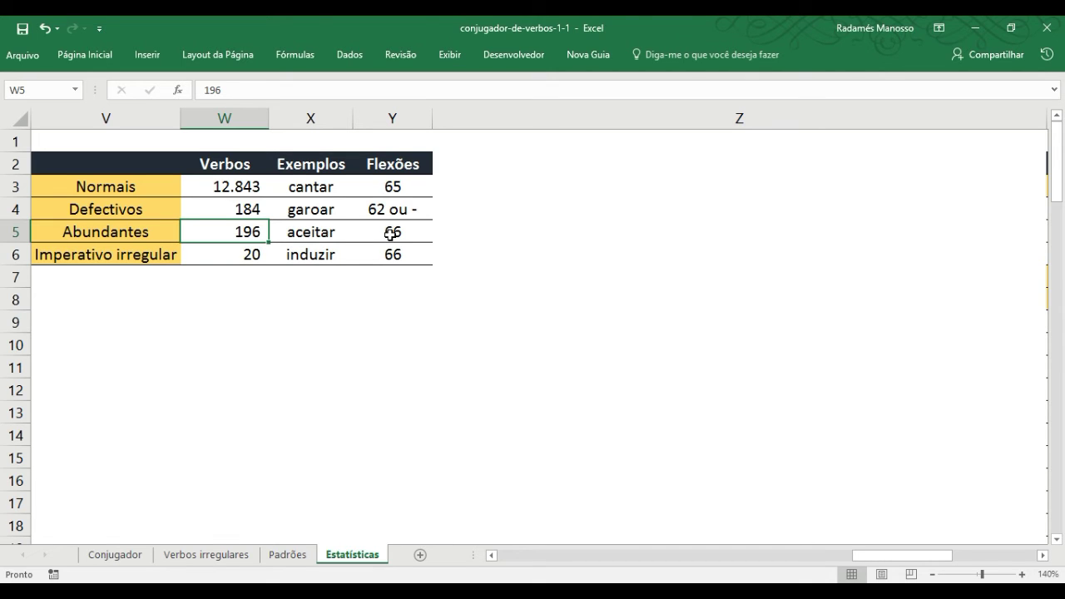
{"action": "left_click", "coordinate": [243, 259]}
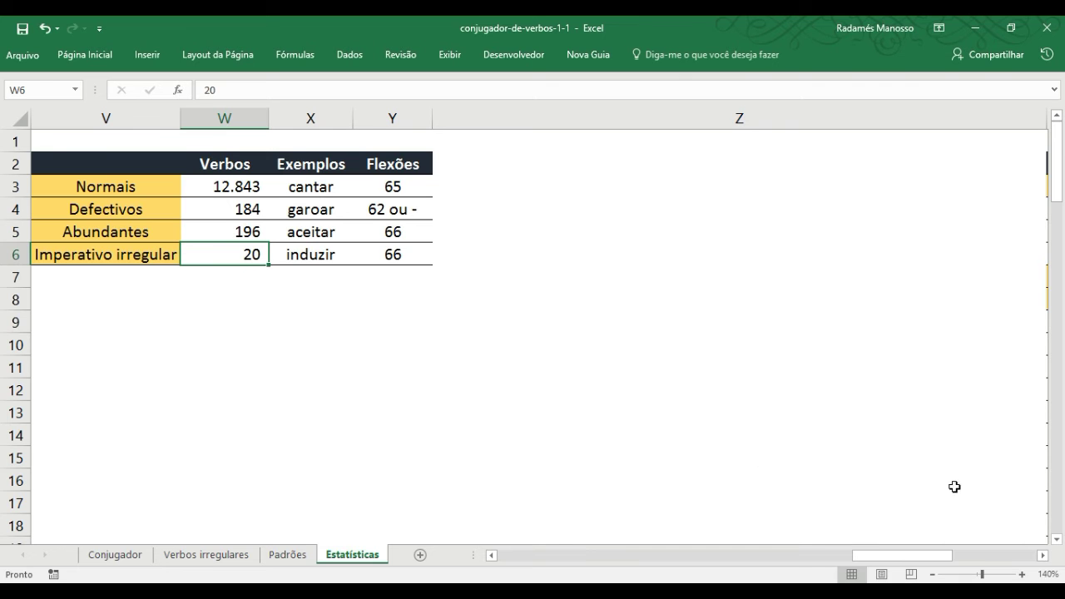
Step: Examine the statistics table of conjugation patterns with their example verbs and verb counts
{"action": "left_click", "coordinate": [1042, 556]}
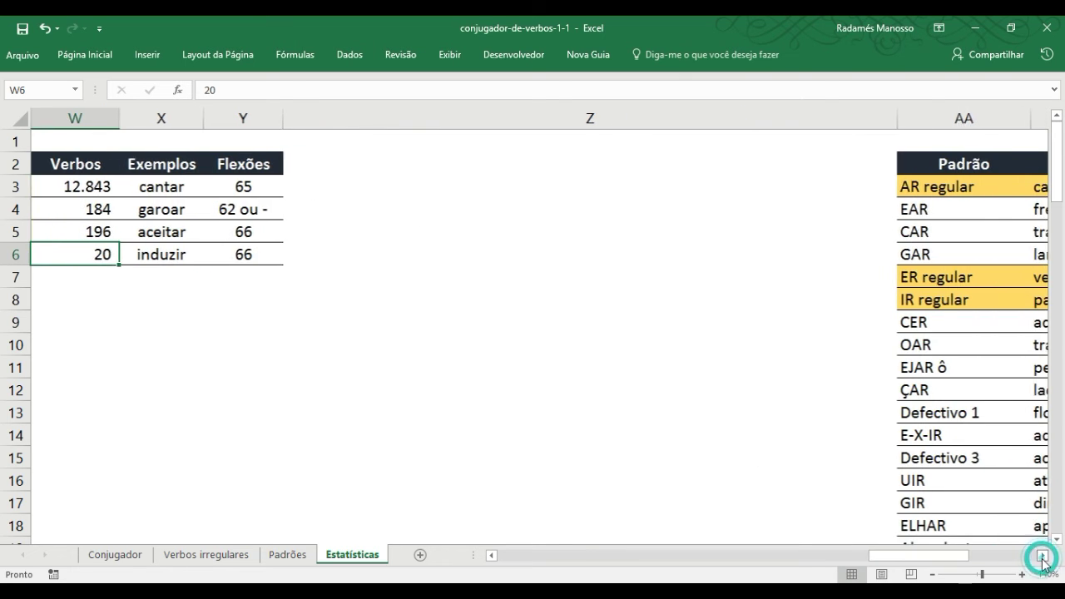
{"action": "left_click", "coordinate": [1042, 556]}
{"action": "left_click", "coordinate": [1043, 556]}
{"action": "left_click", "coordinate": [1043, 556]}
{"action": "left_click", "coordinate": [1043, 556]}
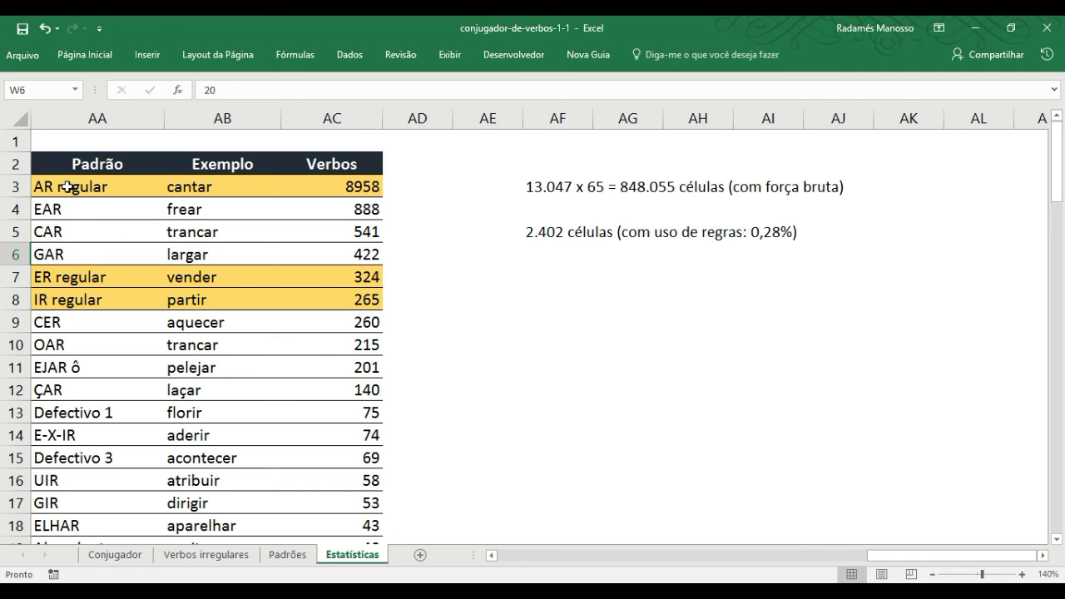
Step: Examine the AR, ER and IR regular pattern rows and their verb counts in the conjugation pattern table
{"action": "left_click_drag", "start_coordinate": [43, 186], "coordinate": [346, 195]}
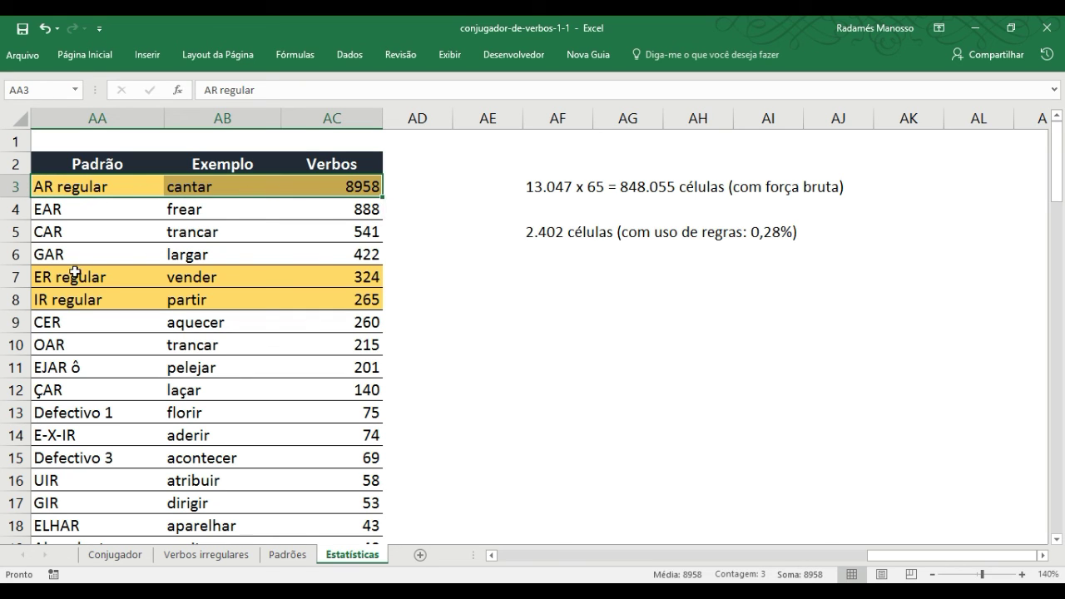
{"action": "left_click_drag", "start_coordinate": [47, 278], "coordinate": [348, 280]}
{"action": "left_click_drag", "start_coordinate": [37, 299], "coordinate": [318, 299]}
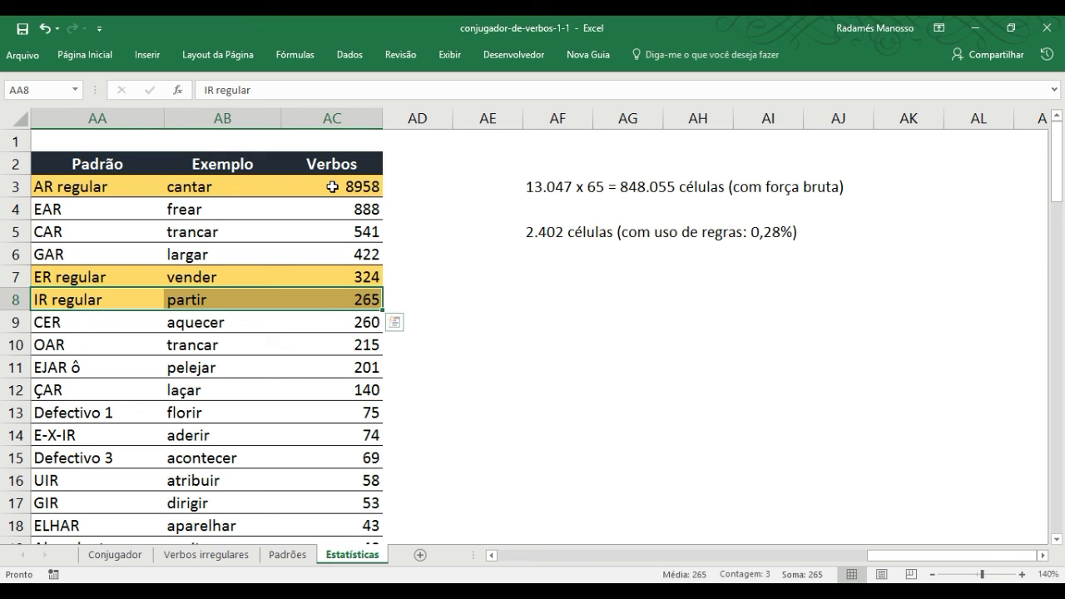
{"action": "left_click", "coordinate": [332, 187]}
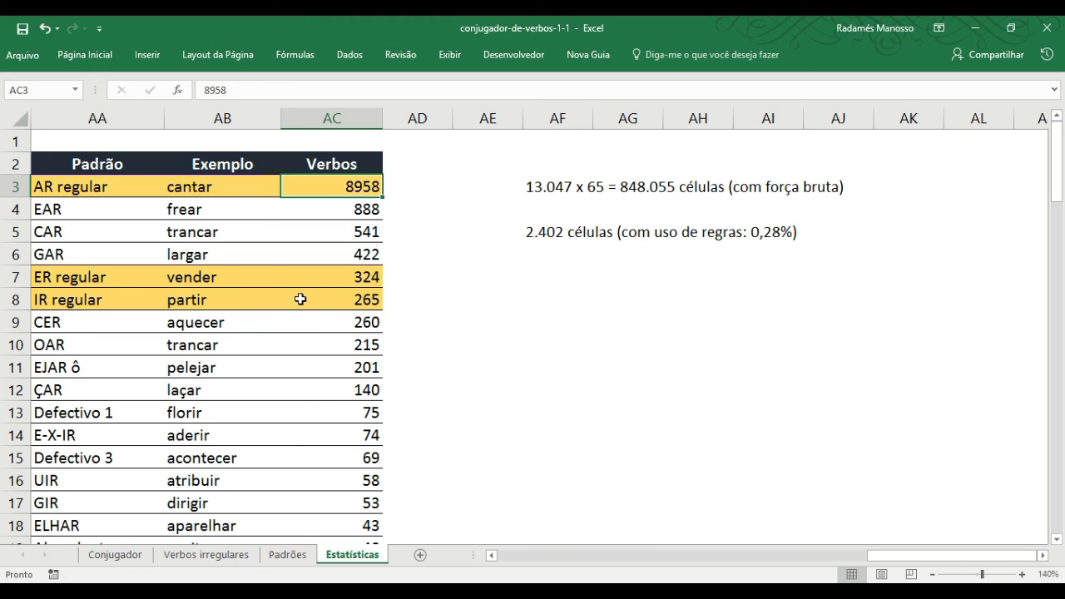
{"action": "left_click", "coordinate": [288, 277]}
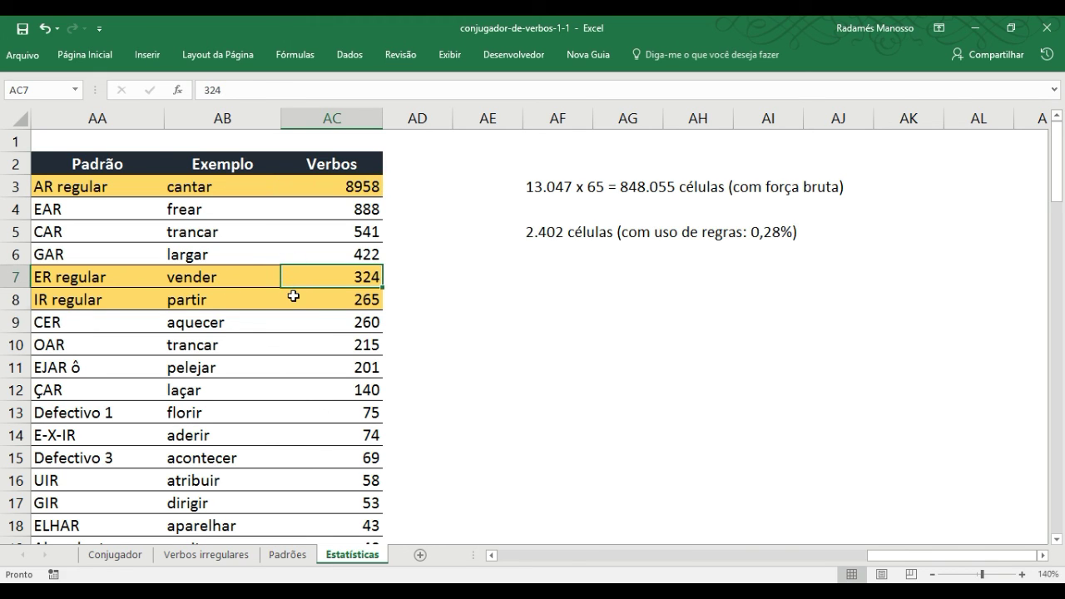
{"action": "left_click", "coordinate": [291, 295]}
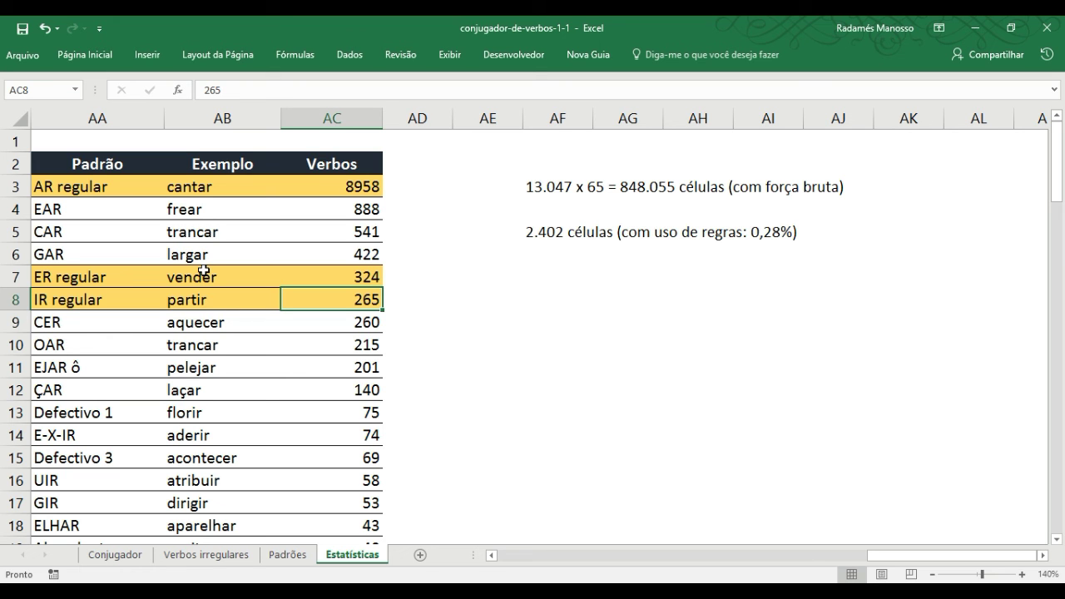
Step: Review the remaining conjugation patterns down to the single-verb ones, checking HAVER, IR and SER, and return to the table's start
{"action": "scroll", "coordinate": [203, 271], "scroll_direction": "down", "scroll_amount": 3}
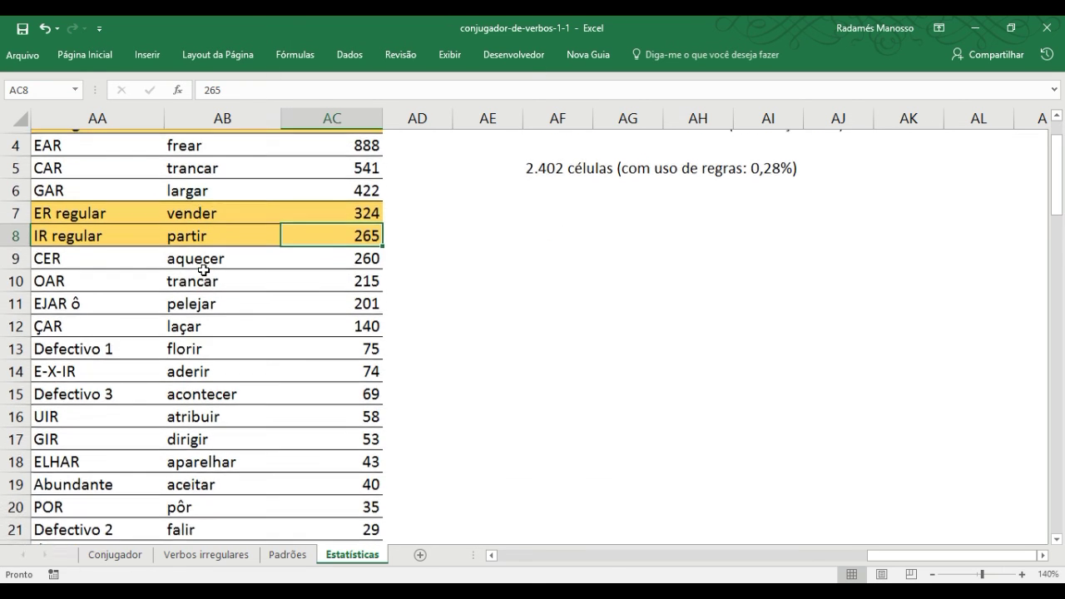
{"action": "scroll", "coordinate": [203, 271], "scroll_direction": "down", "scroll_amount": 4}
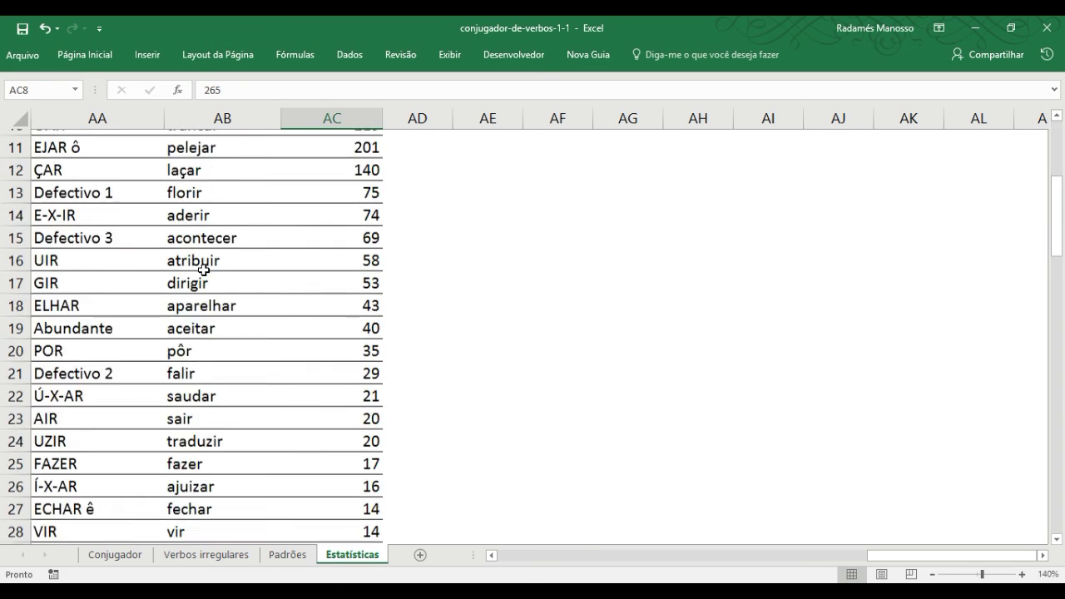
{"action": "scroll", "coordinate": [203, 271], "scroll_direction": "down", "scroll_amount": 2}
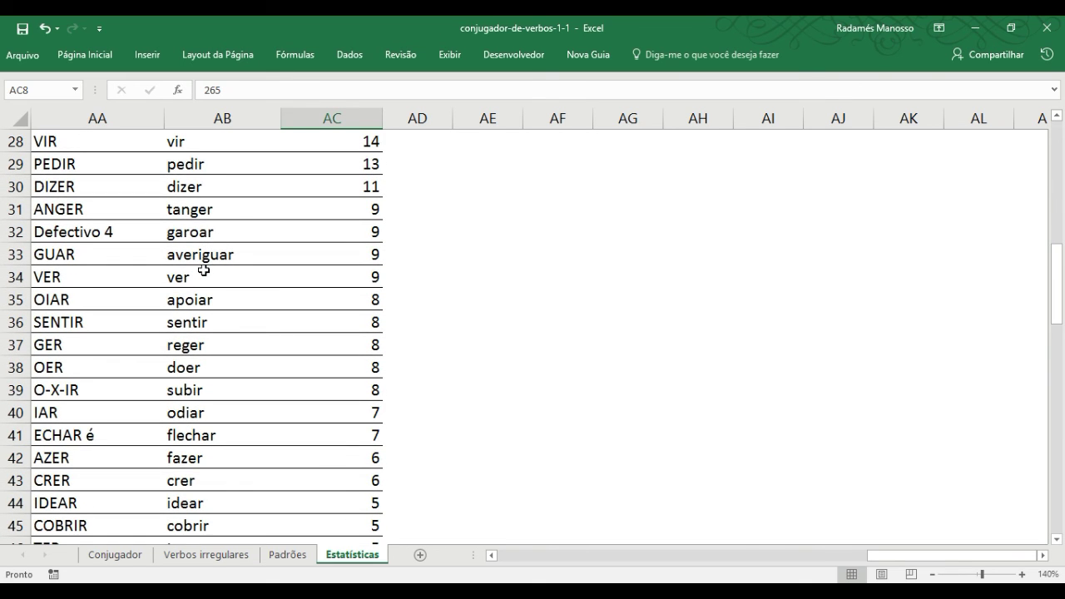
{"action": "scroll", "coordinate": [203, 271], "scroll_direction": "down", "scroll_amount": 3}
{"action": "scroll", "coordinate": [203, 270], "scroll_direction": "down", "scroll_amount": 5}
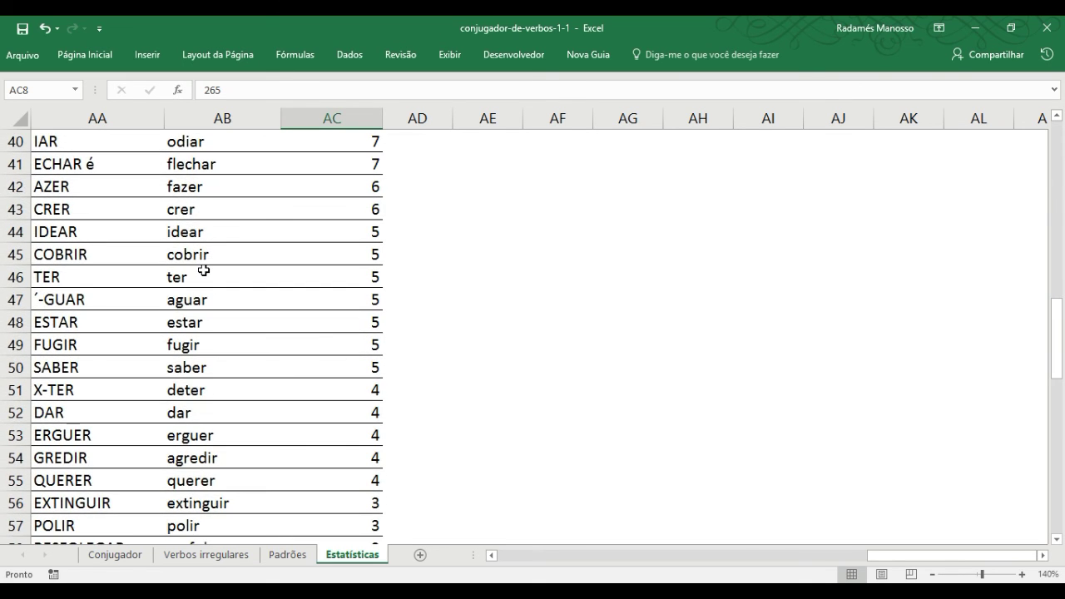
{"action": "scroll", "coordinate": [203, 270], "scroll_direction": "down", "scroll_amount": 5}
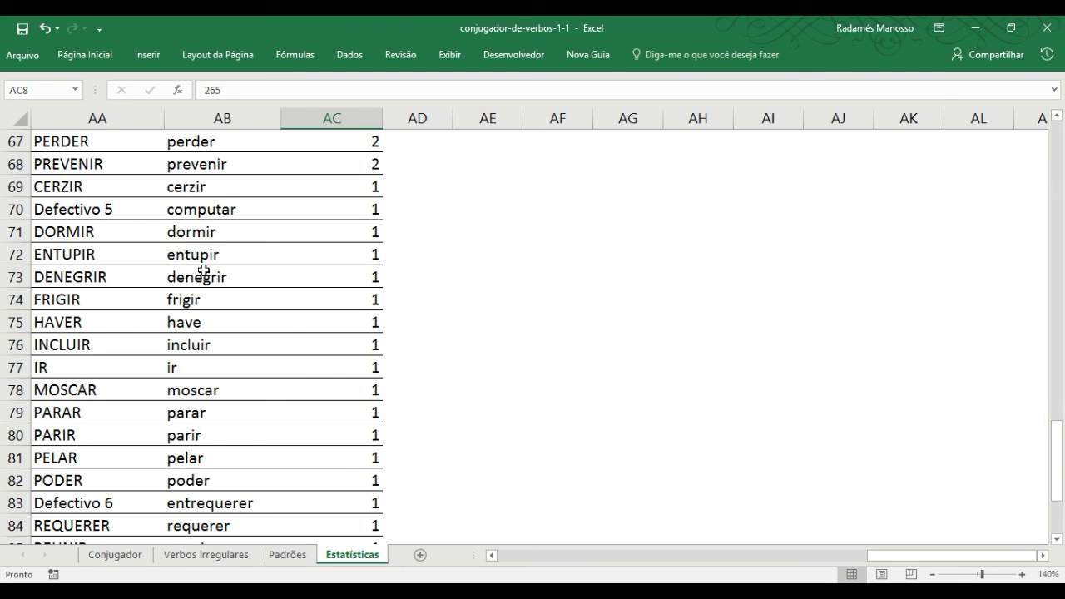
{"action": "scroll", "coordinate": [203, 271], "scroll_direction": "down", "scroll_amount": 1}
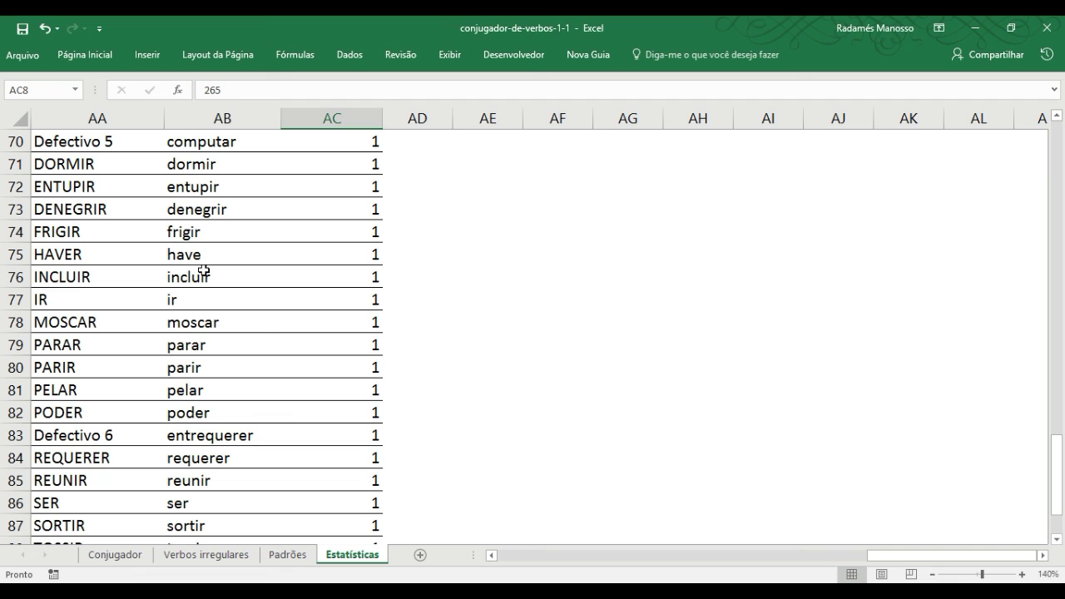
{"action": "left_click", "coordinate": [85, 253]}
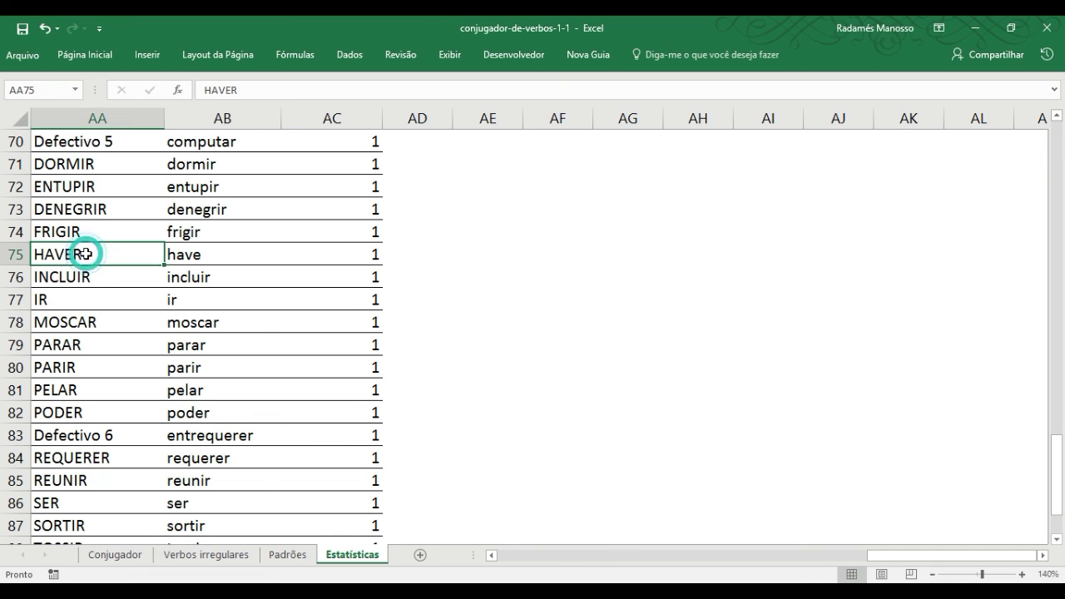
{"action": "left_click", "coordinate": [103, 299]}
{"action": "left_click", "coordinate": [91, 505]}
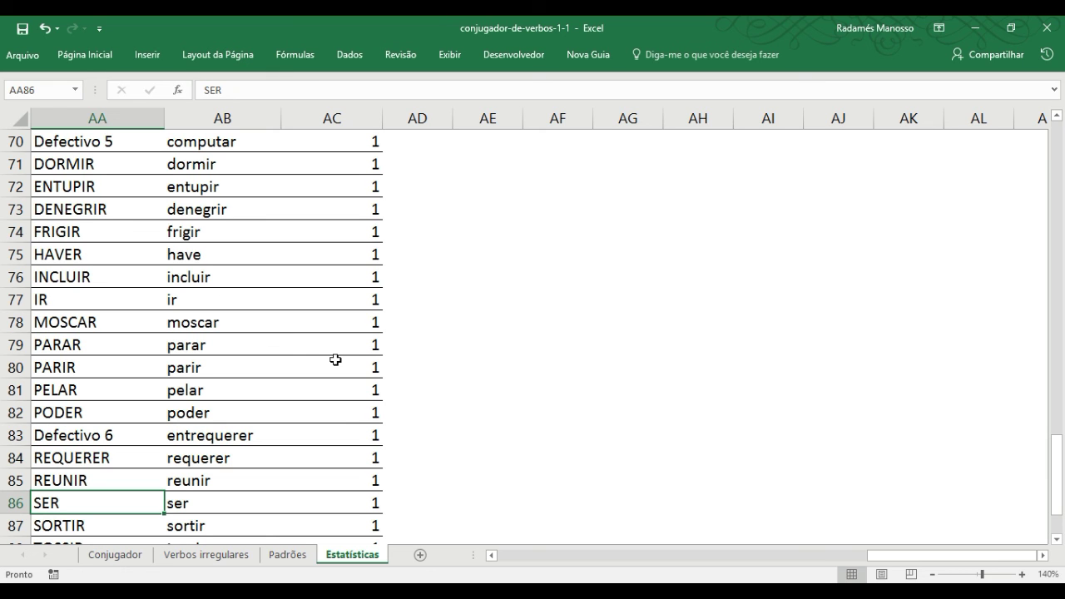
{"action": "scroll", "coordinate": [336, 360], "scroll_direction": "down", "scroll_amount": 3}
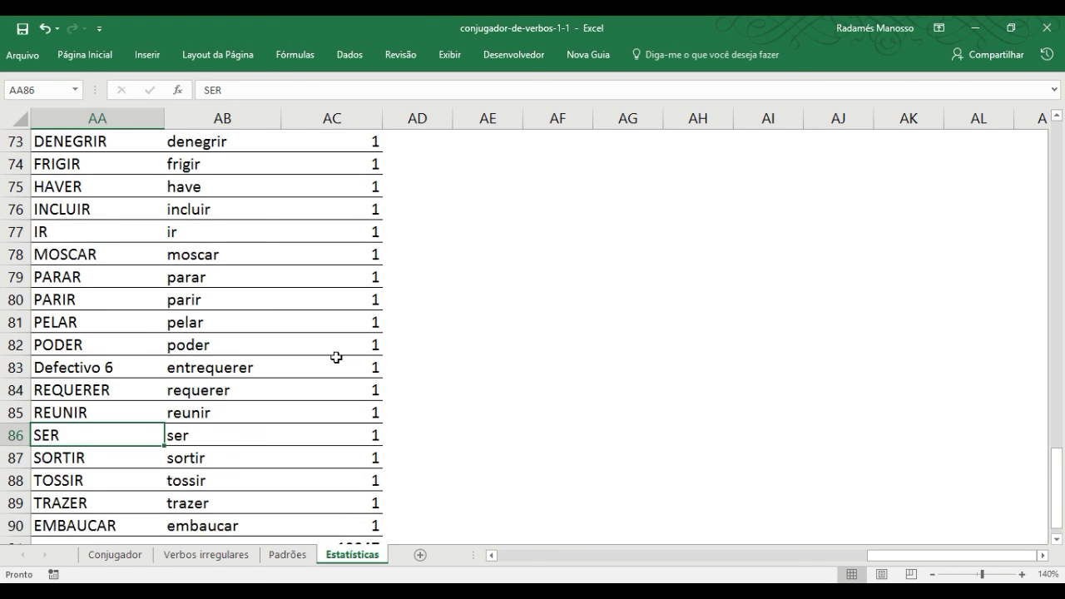
{"action": "scroll", "coordinate": [335, 357], "scroll_direction": "up", "scroll_amount": 16}
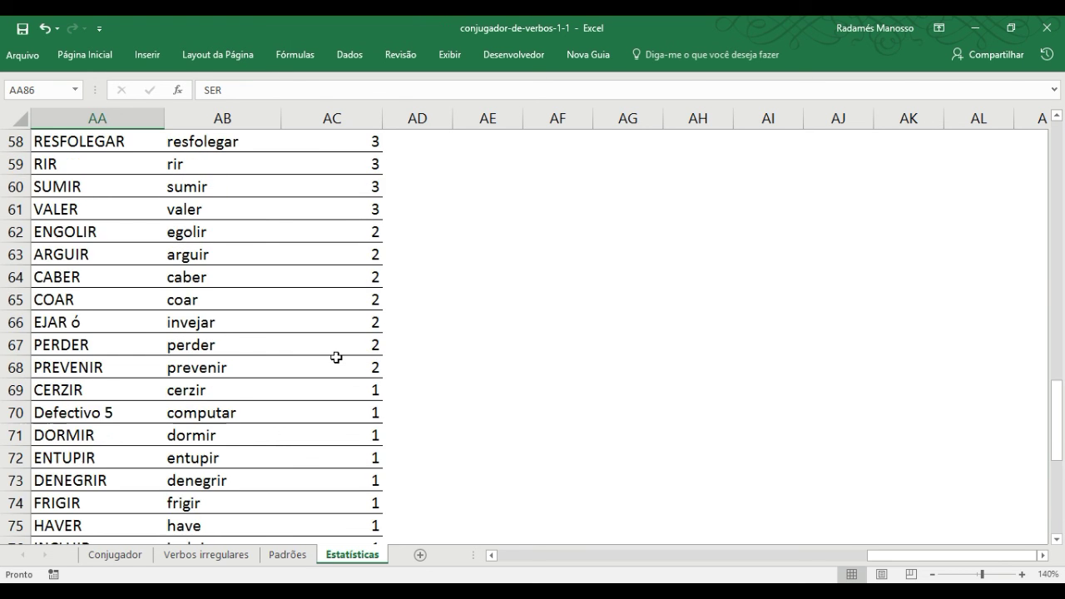
{"action": "scroll", "coordinate": [335, 357], "scroll_direction": "up", "scroll_amount": 10}
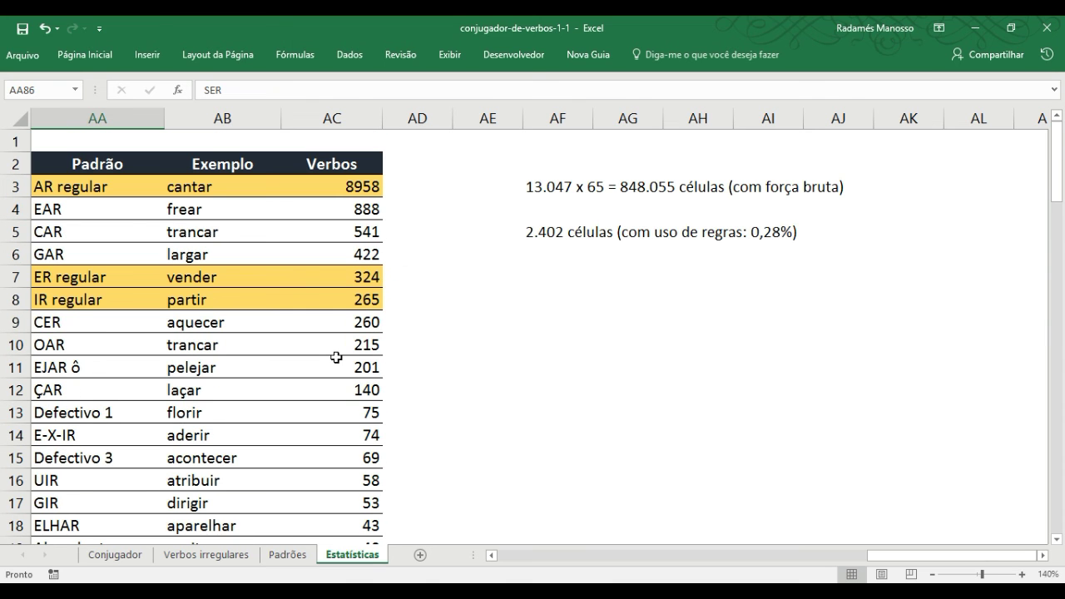